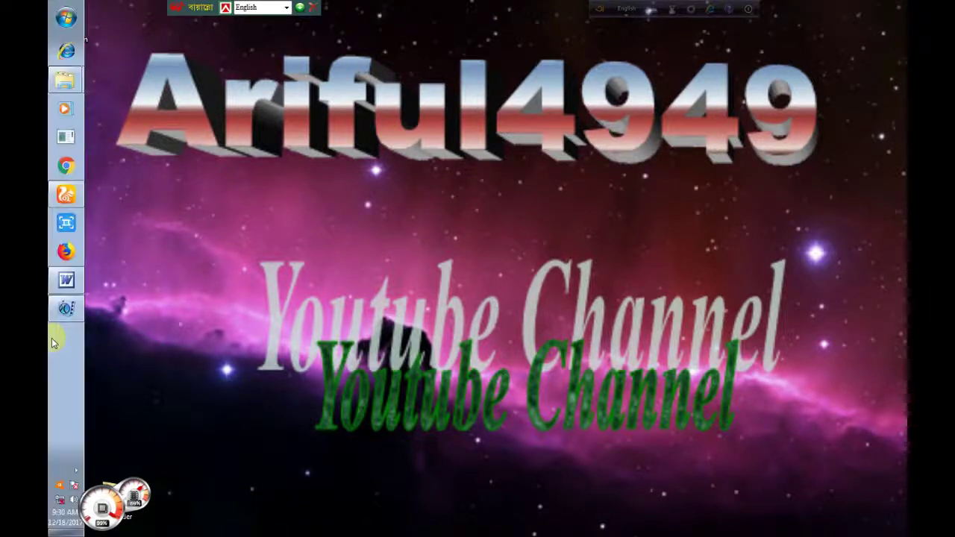
Restore the Word document headed 'Welcome to Part-7' from the taskbar
{"action": "left_click", "coordinate": [74, 288]}
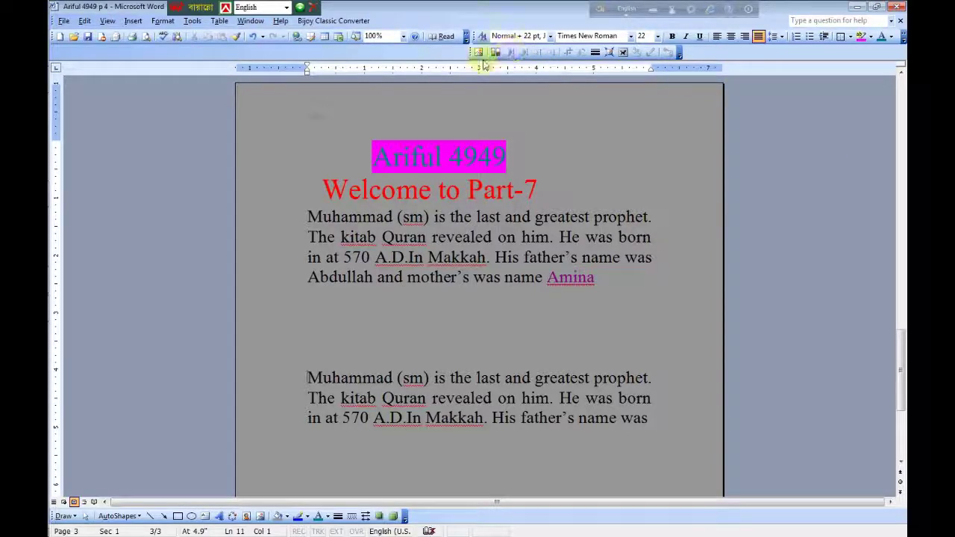
Select the first two lines of the first paragraph, from 'Muhammad' to 'born'
{"action": "left_click", "coordinate": [164, 23]}
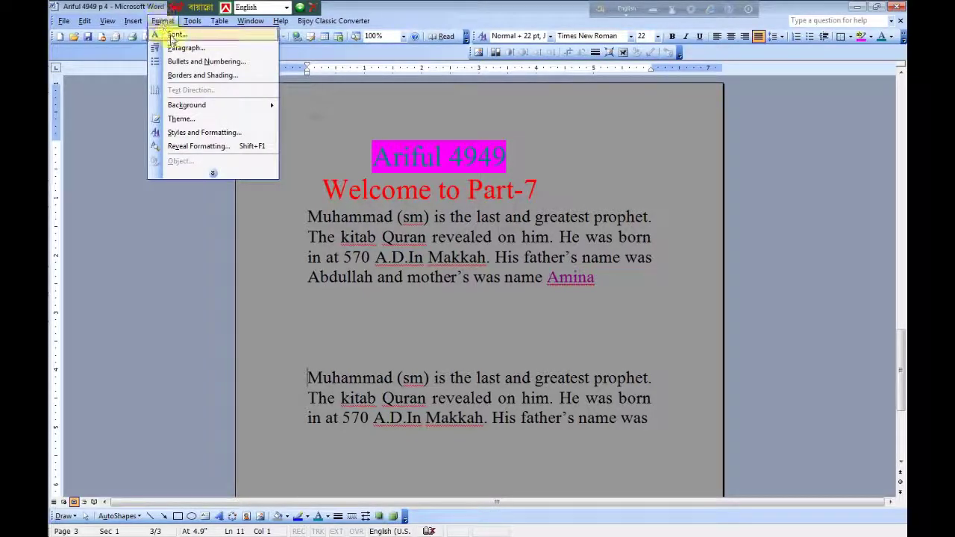
{"action": "left_click", "coordinate": [590, 127]}
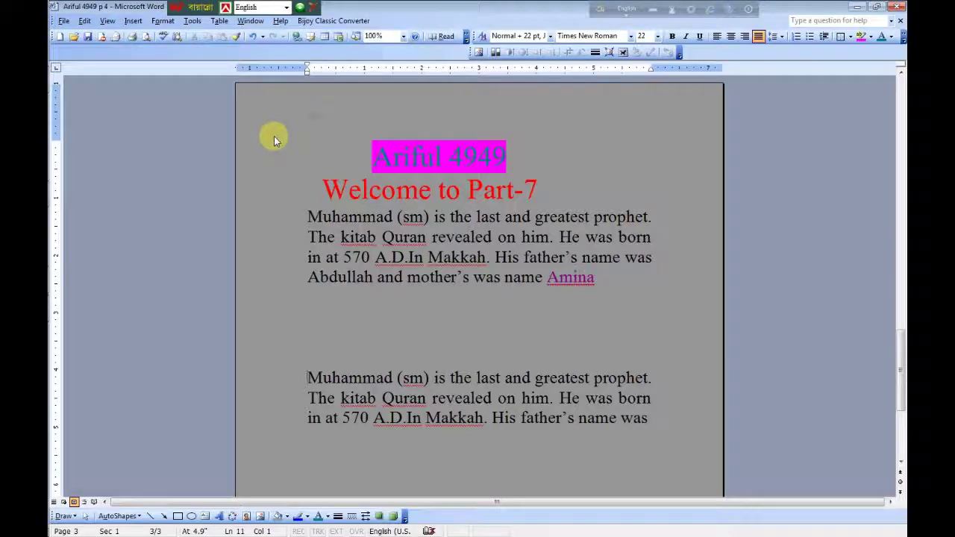
{"action": "left_click", "coordinate": [170, 22]}
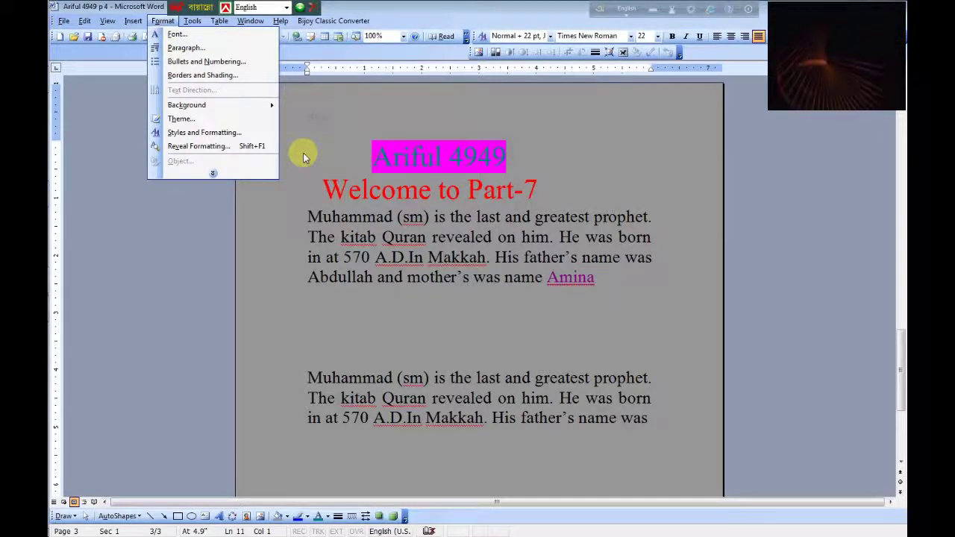
{"action": "left_click", "coordinate": [304, 157]}
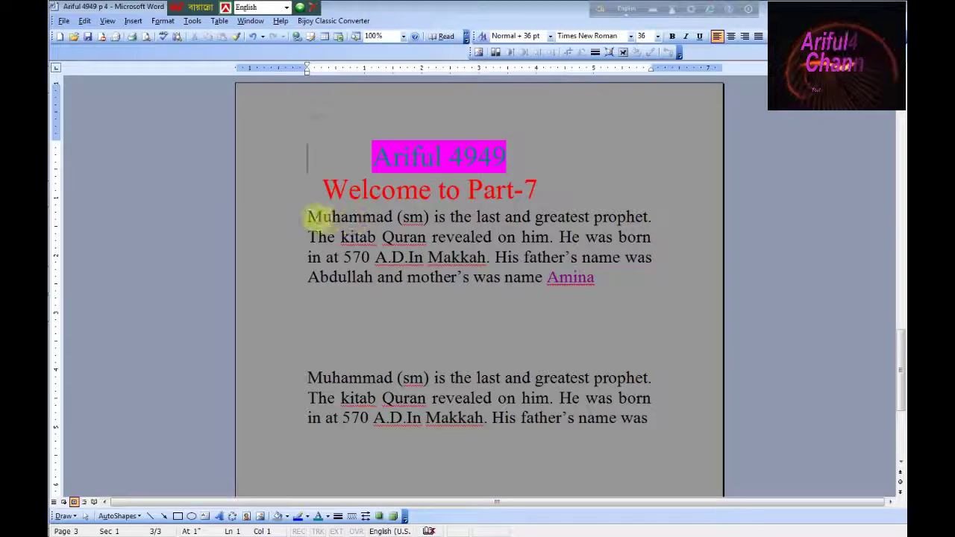
{"action": "mouse_move", "coordinate": [309, 216]}
{"action": "left_mouse_down"}
{"action": "mouse_move", "coordinate": [400, 238]}
{"action": "mouse_move", "coordinate": [635, 237]}
{"action": "left_mouse_up"}
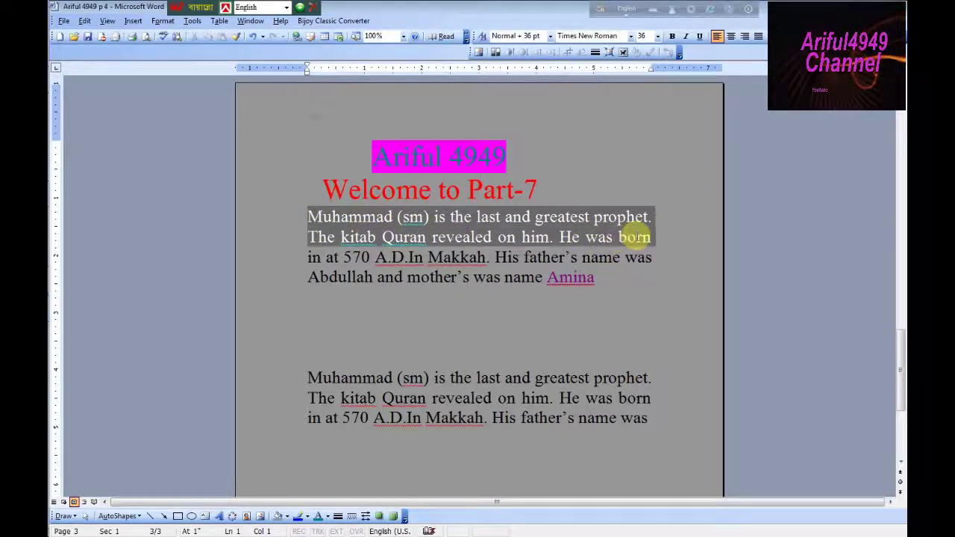
{"action": "left_click_drag", "start_coordinate": [640, 236], "coordinate": [646, 240]}
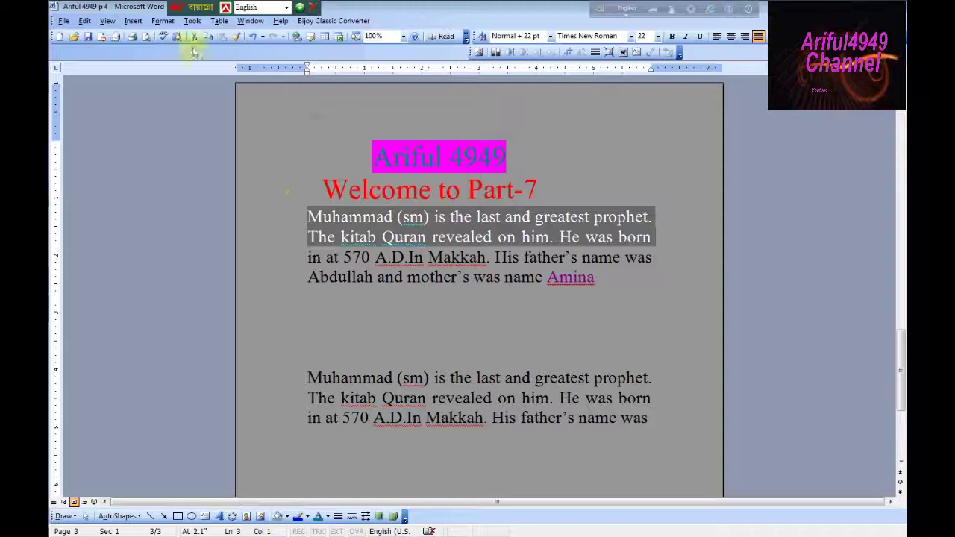
In the Font dialog, choose Times New Roman Italic at size 22 for the selection
{"action": "left_click", "coordinate": [158, 22]}
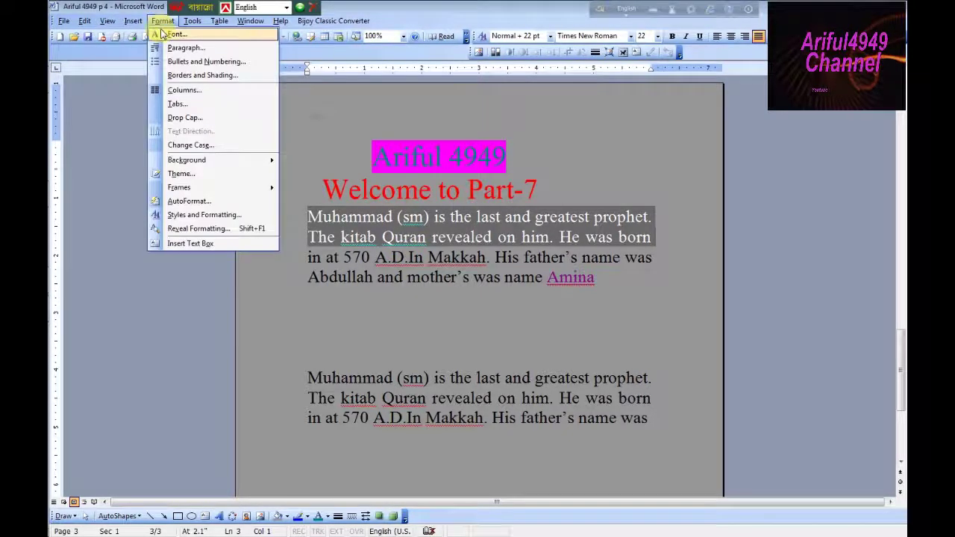
{"action": "left_click", "coordinate": [162, 34]}
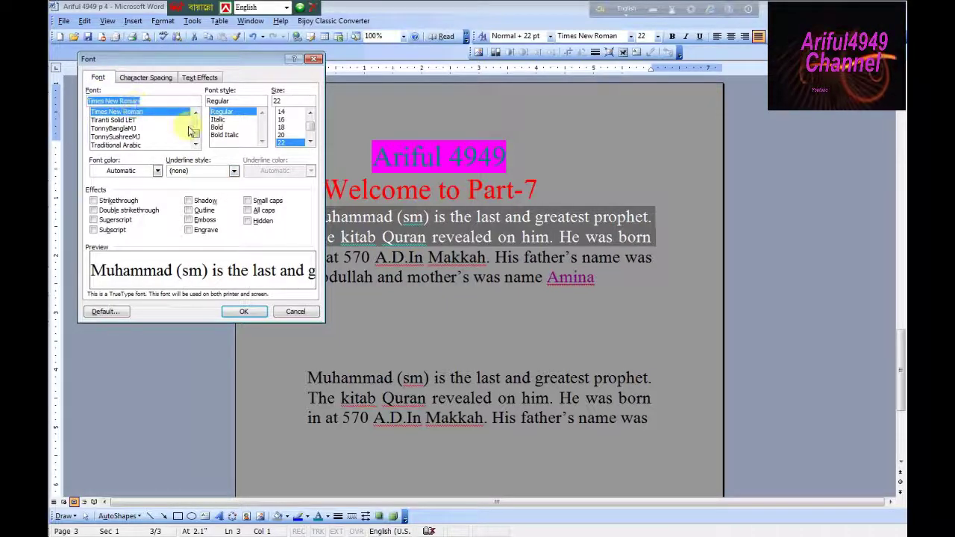
{"action": "scroll", "coordinate": [198, 136], "scroll_direction": "up", "scroll_amount": 3}
{"action": "scroll", "coordinate": [198, 136], "scroll_direction": "up", "scroll_amount": 3}
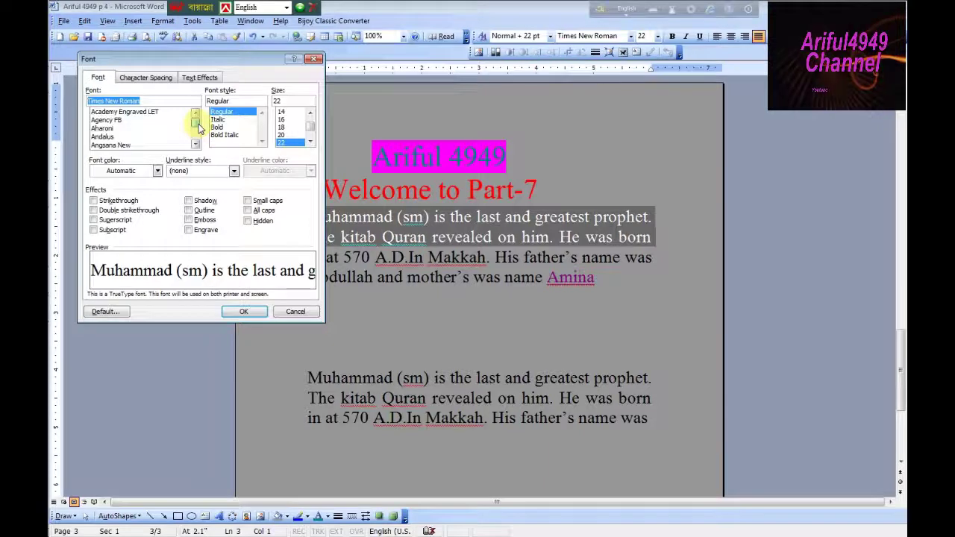
{"action": "scroll", "coordinate": [199, 133], "scroll_direction": "up", "scroll_amount": 2}
{"action": "scroll", "coordinate": [199, 135], "scroll_direction": "down", "scroll_amount": 10}
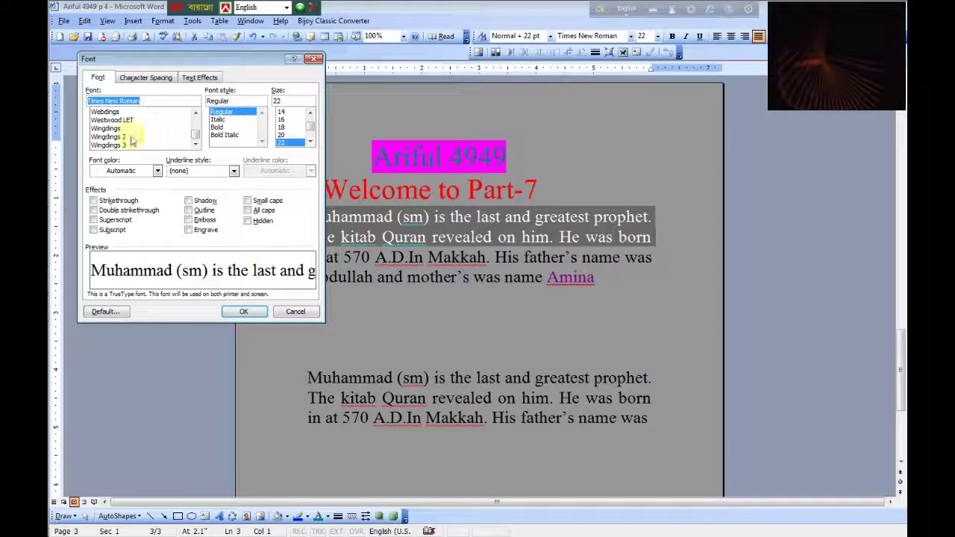
{"action": "scroll", "coordinate": [131, 140], "scroll_direction": "up", "scroll_amount": 3}
{"action": "scroll", "coordinate": [131, 140], "scroll_direction": "up", "scroll_amount": 3}
{"action": "scroll", "coordinate": [130, 139], "scroll_direction": "up", "scroll_amount": 3}
{"action": "scroll", "coordinate": [131, 139], "scroll_direction": "up", "scroll_amount": 3}
{"action": "scroll", "coordinate": [134, 134], "scroll_direction": "up", "scroll_amount": 5}
{"action": "scroll", "coordinate": [138, 131], "scroll_direction": "up", "scroll_amount": 5}
{"action": "scroll", "coordinate": [144, 123], "scroll_direction": "up", "scroll_amount": 5}
{"action": "scroll", "coordinate": [149, 125], "scroll_direction": "up", "scroll_amount": 5}
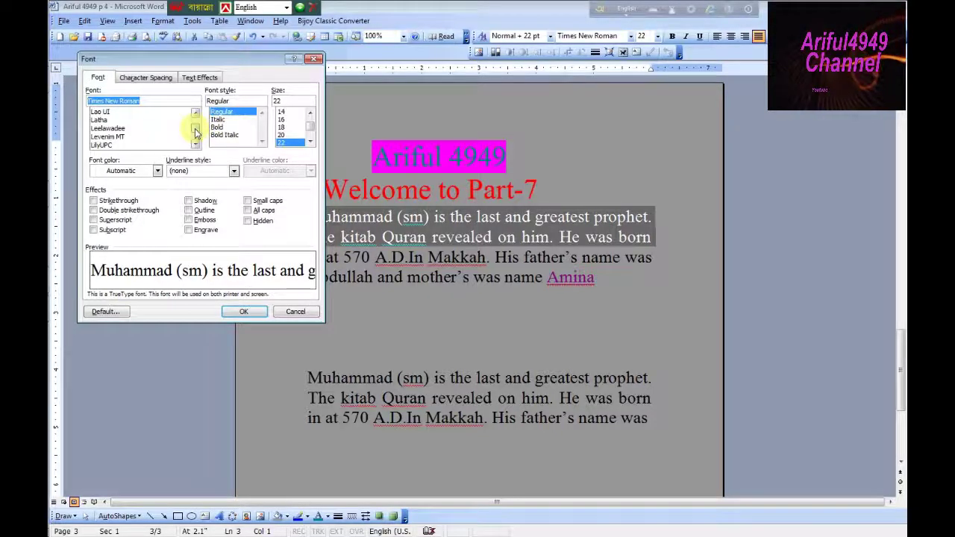
{"action": "left_click_drag", "start_coordinate": [196, 133], "coordinate": [170, 96]}
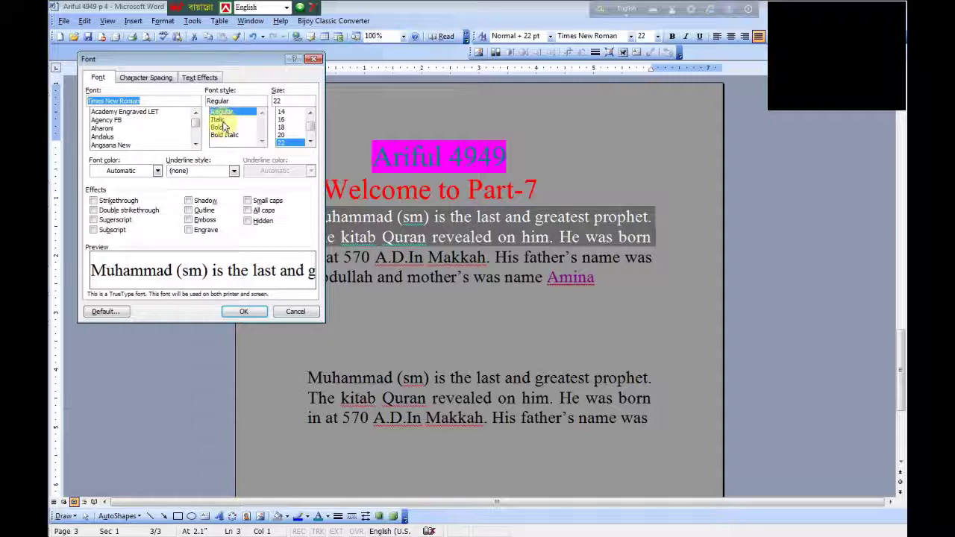
{"action": "left_click", "coordinate": [220, 119]}
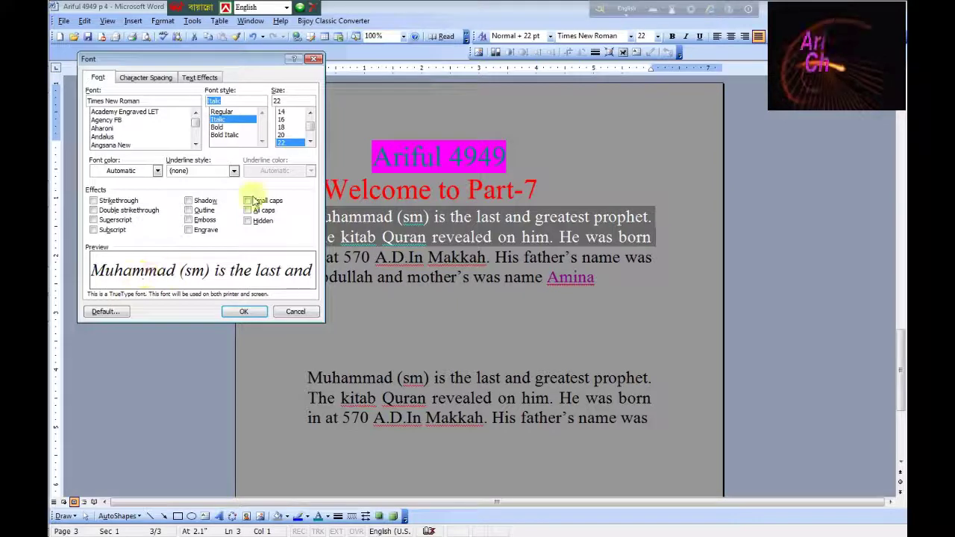
{"action": "left_click", "coordinate": [311, 127]}
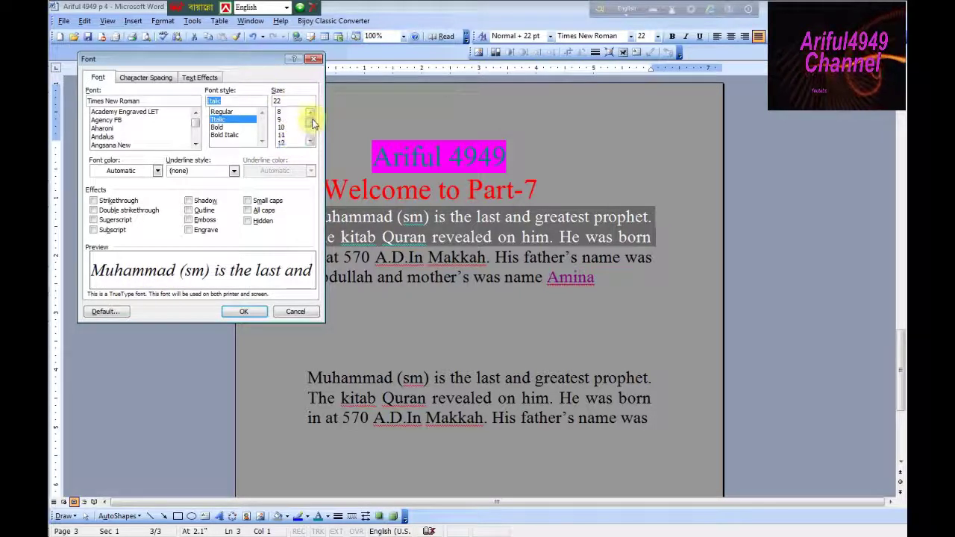
{"action": "left_click_drag", "start_coordinate": [312, 123], "coordinate": [309, 134]}
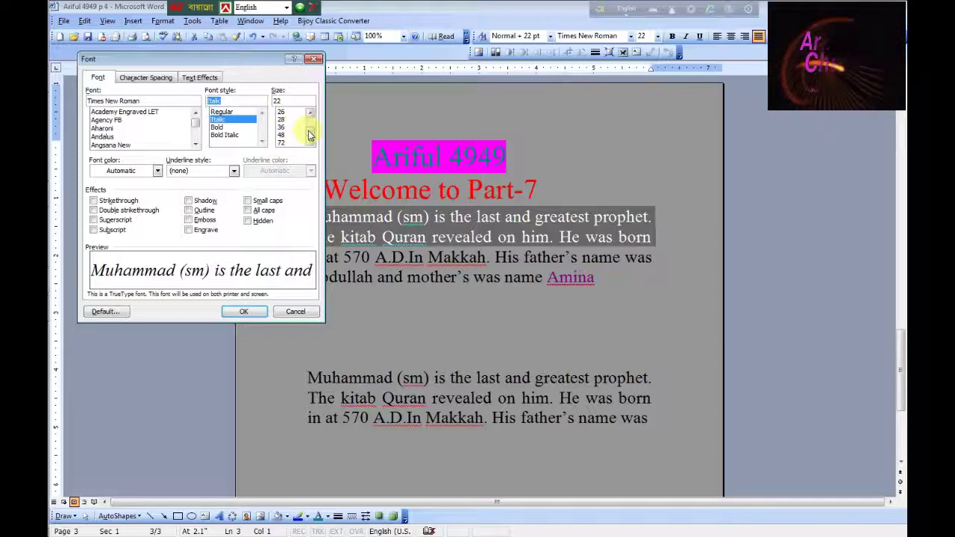
{"action": "left_click_drag", "start_coordinate": [309, 134], "coordinate": [309, 118]}
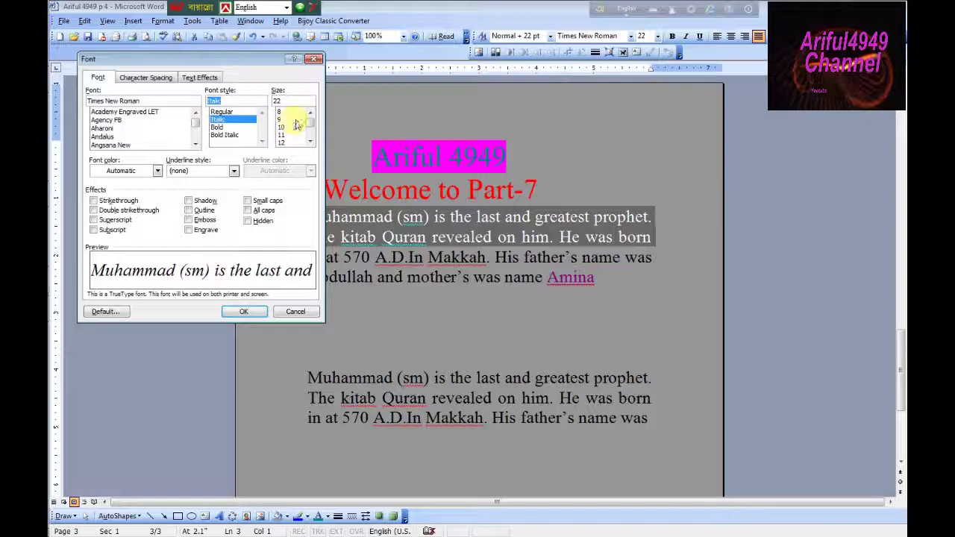
{"action": "left_click_drag", "start_coordinate": [310, 128], "coordinate": [310, 132]}
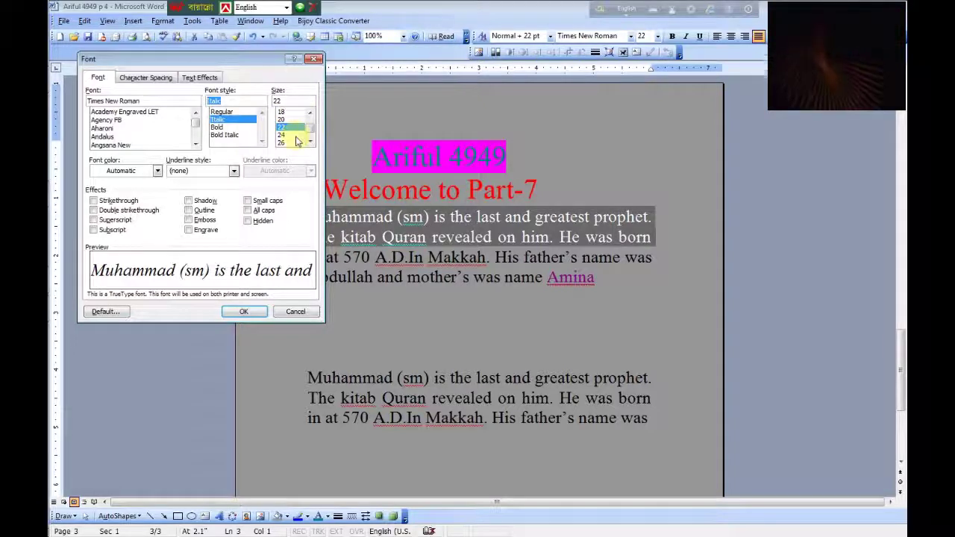
{"action": "left_click_drag", "start_coordinate": [312, 133], "coordinate": [312, 139]}
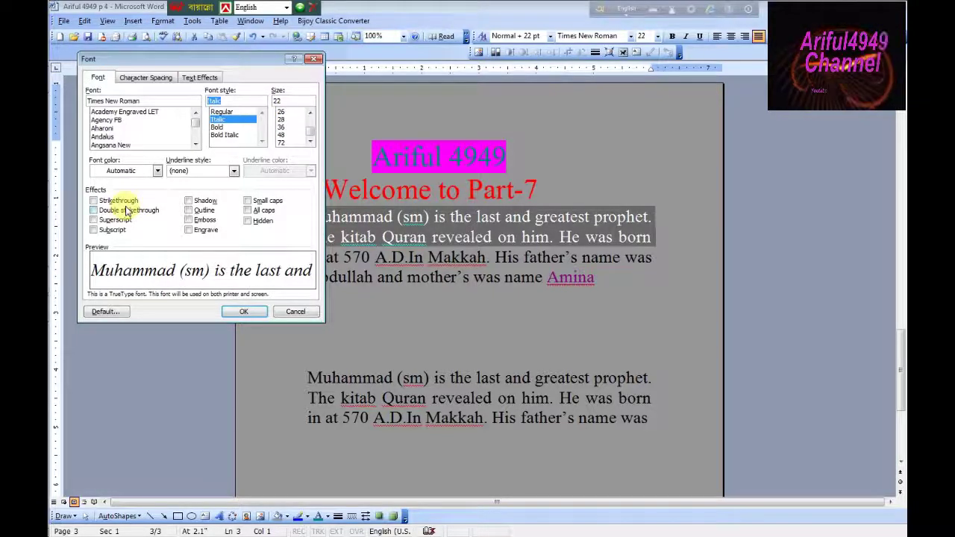
Apply the italic change, then select the paragraph from 'Muhammad' through 'in at'
{"action": "left_click", "coordinate": [244, 312]}
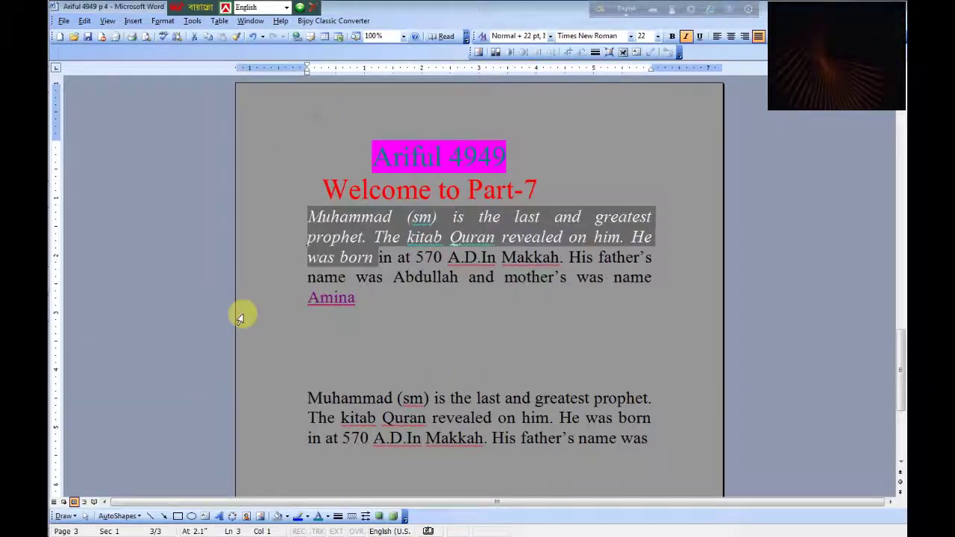
{"action": "left_click", "coordinate": [438, 338]}
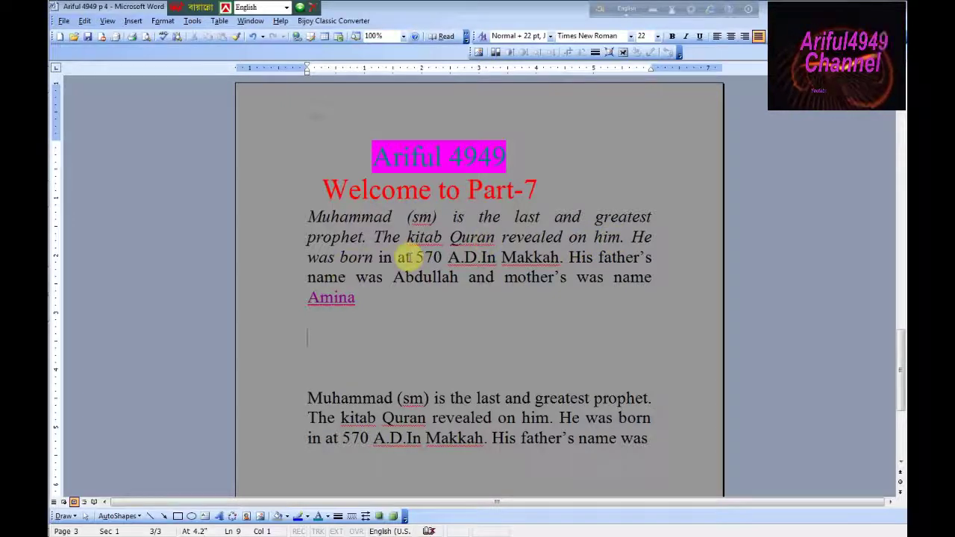
{"action": "left_click_drag", "start_coordinate": [413, 258], "coordinate": [340, 218]}
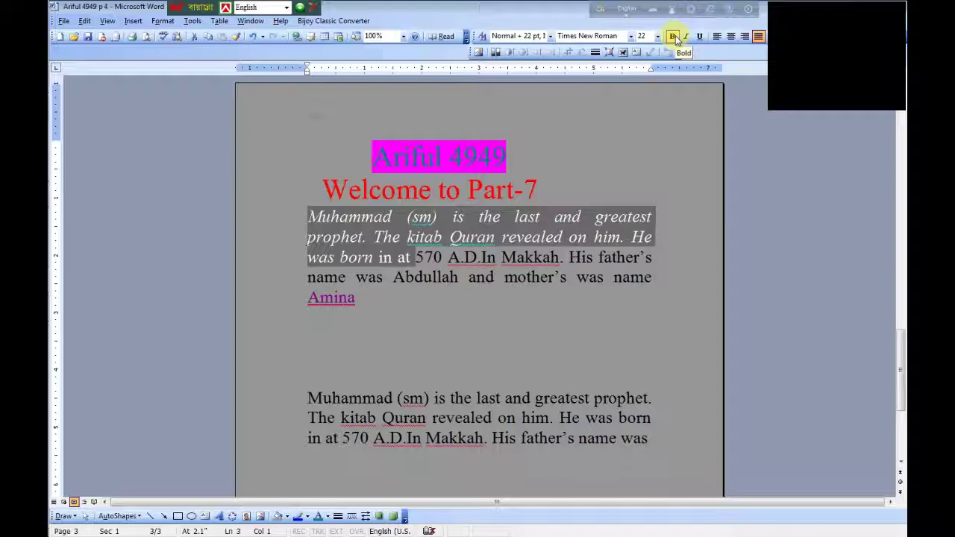
Browse the Font dialog's effects and spacing tabs without changes, then bold the selected opening
{"action": "left_click", "coordinate": [164, 21]}
{"action": "left_click", "coordinate": [174, 33]}
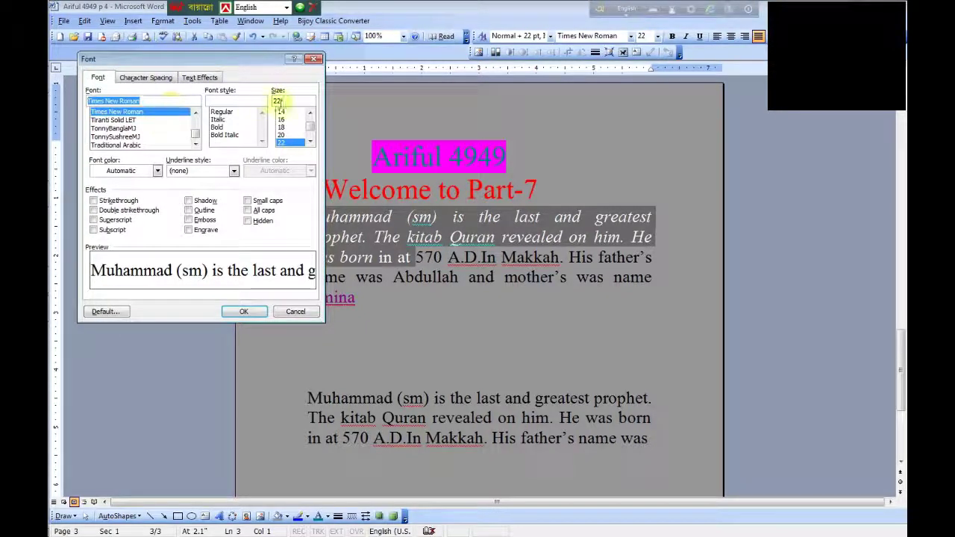
{"action": "left_click", "coordinate": [203, 80]}
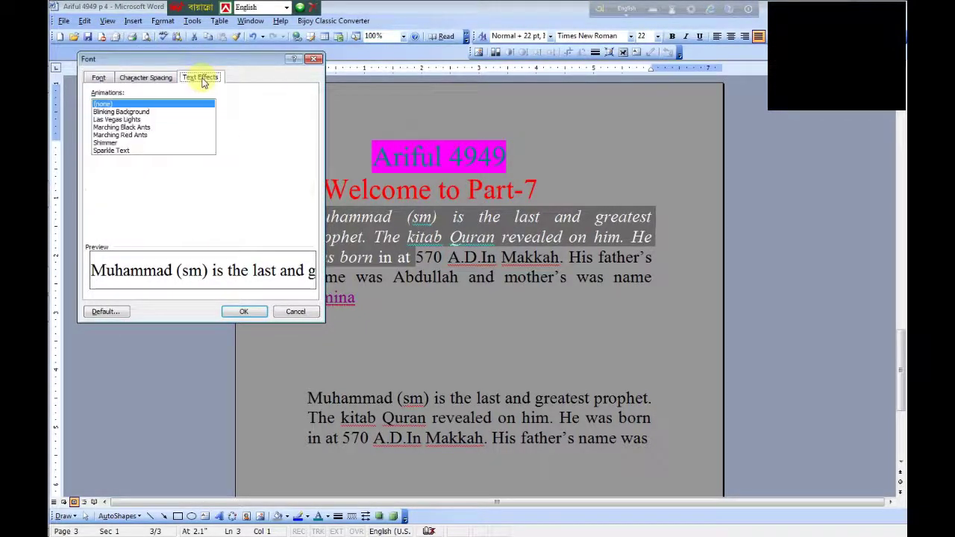
{"action": "left_click", "coordinate": [159, 80]}
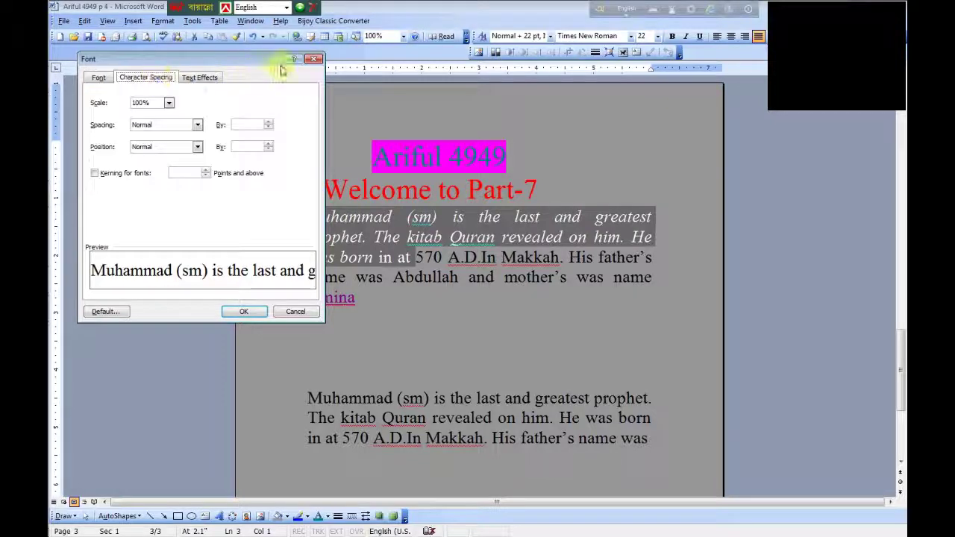
{"action": "left_click", "coordinate": [315, 59]}
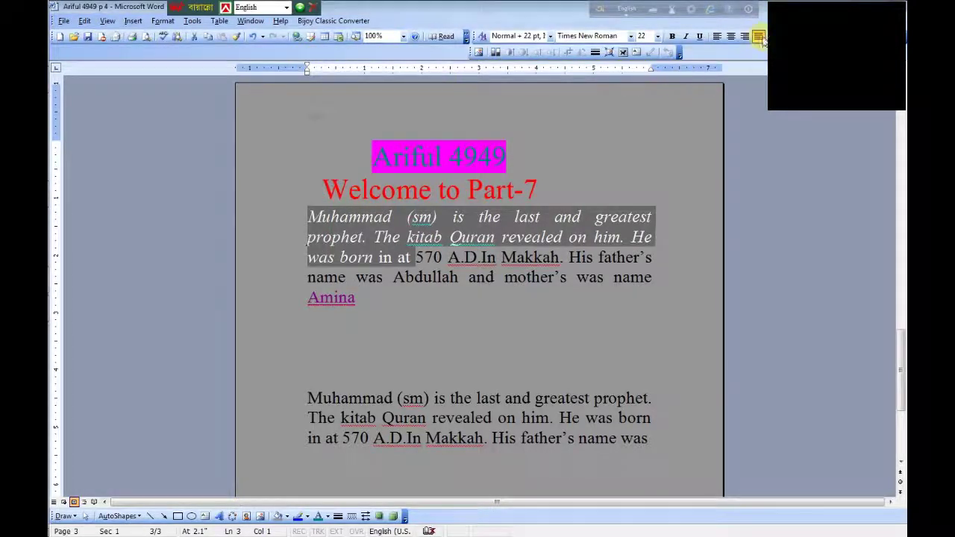
{"action": "left_click", "coordinate": [673, 37]}
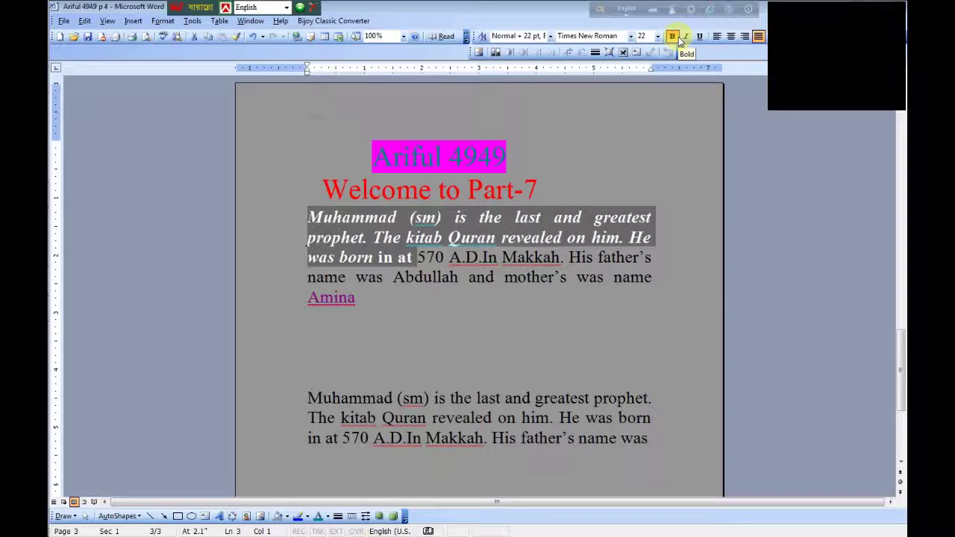
{"action": "left_click", "coordinate": [610, 176]}
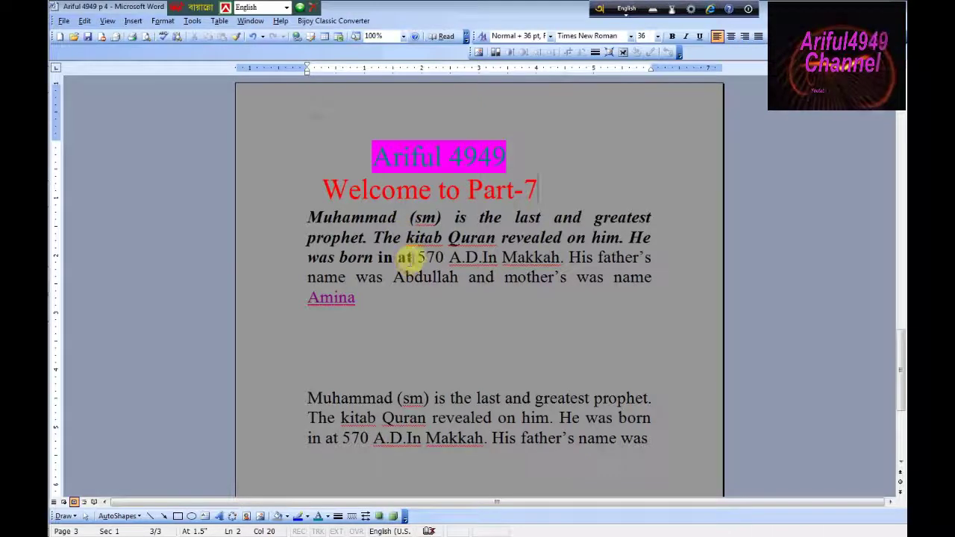
Toggle bold off for 'Muhammad' through 'in at', leaving it italic, and reselect through 'born'
{"action": "left_click_drag", "start_coordinate": [412, 258], "coordinate": [333, 220]}
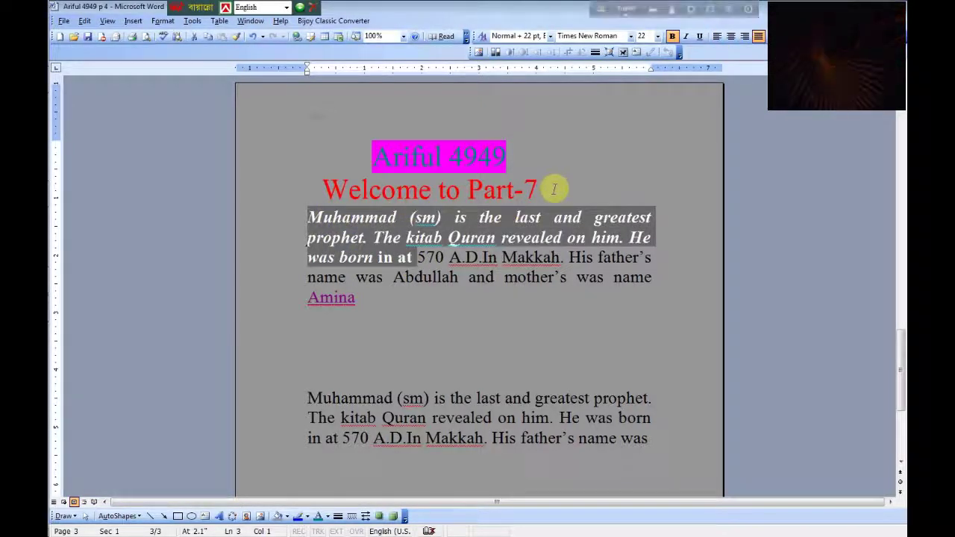
{"action": "left_click", "coordinate": [674, 38]}
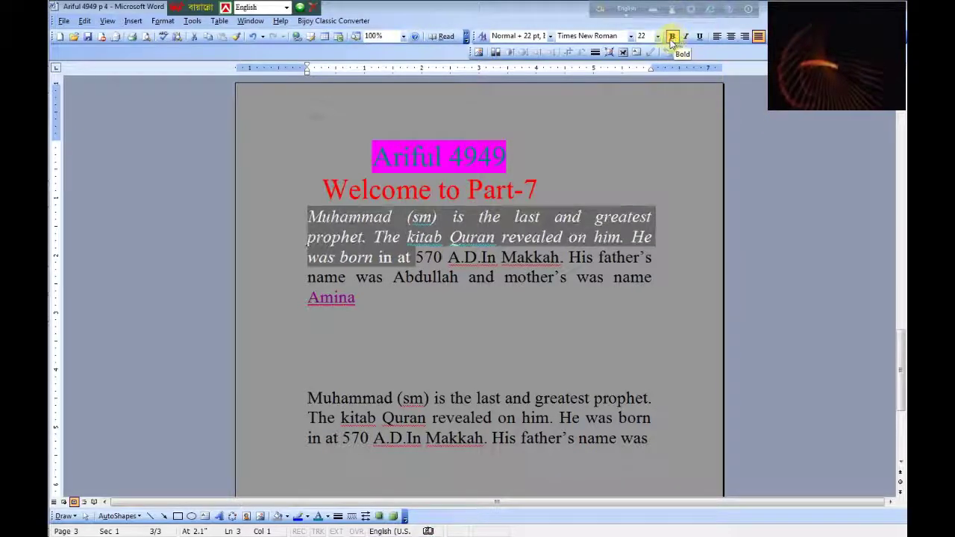
{"action": "left_click", "coordinate": [409, 238]}
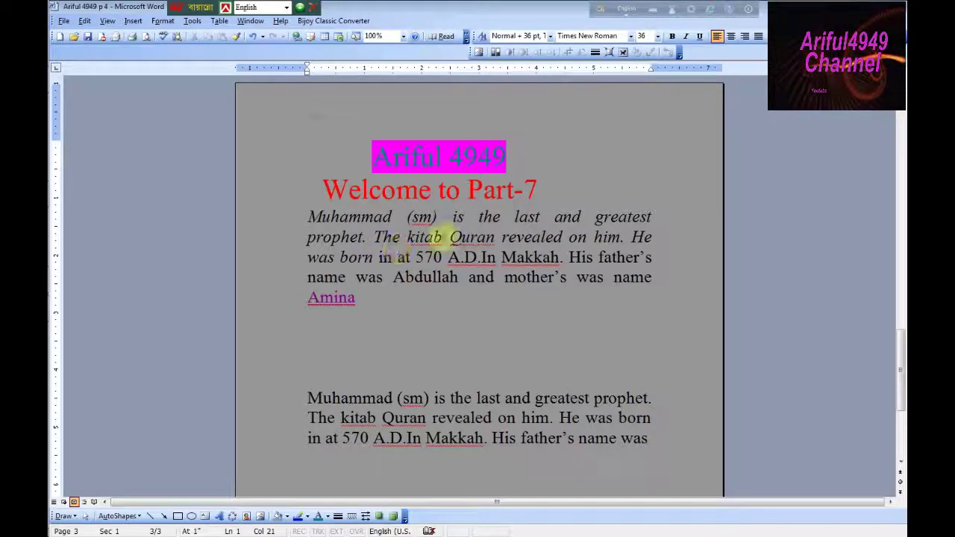
{"action": "left_click", "coordinate": [412, 256]}
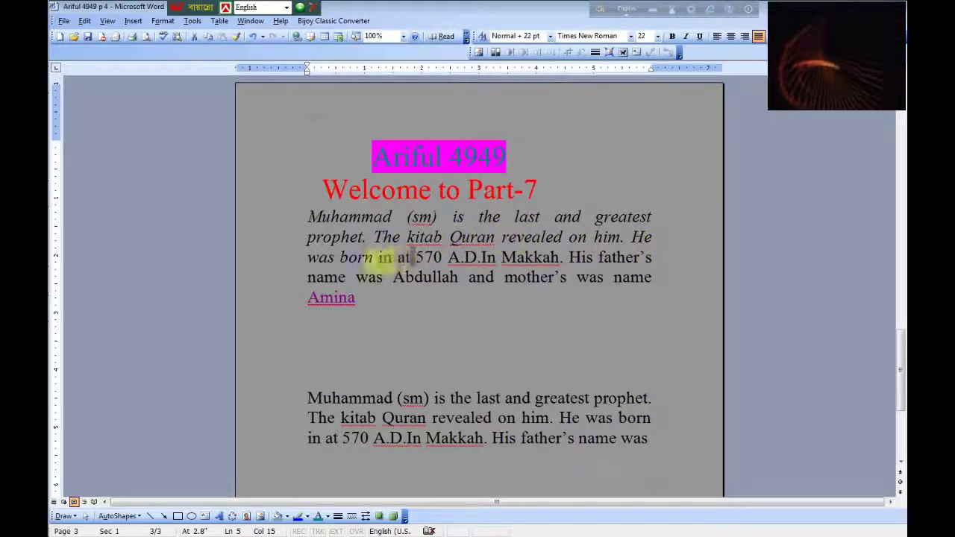
{"action": "left_click_drag", "start_coordinate": [373, 257], "coordinate": [336, 216]}
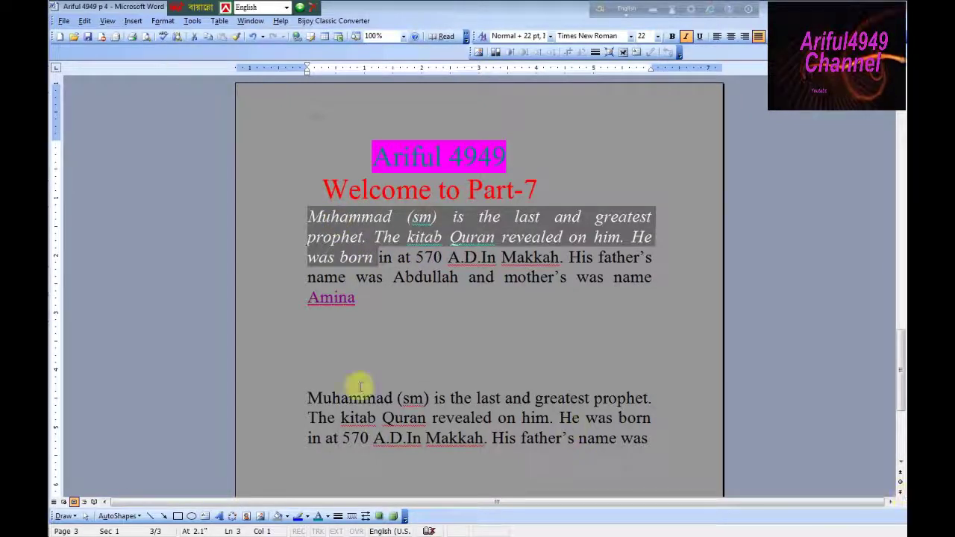
Set the font colour of 'Muhammad' through 'was born' to Pink
{"action": "left_click", "coordinate": [161, 21]}
{"action": "left_click", "coordinate": [174, 32]}
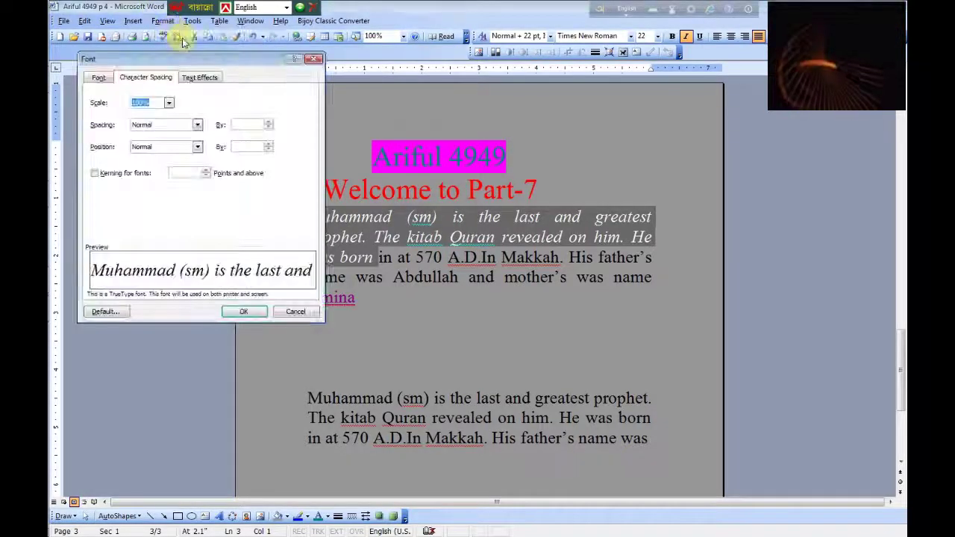
{"action": "left_click", "coordinate": [98, 78]}
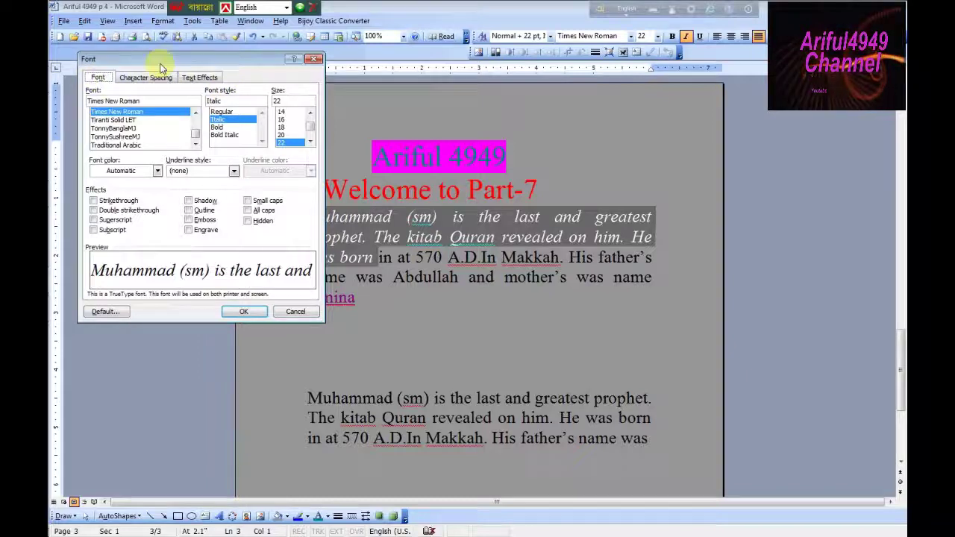
{"action": "left_click_drag", "start_coordinate": [153, 59], "coordinate": [226, 57]}
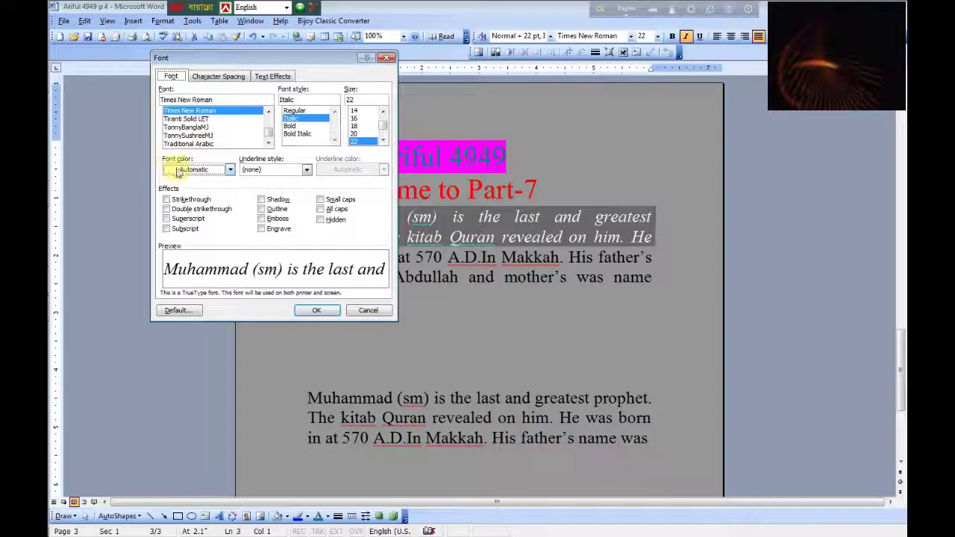
{"action": "left_click", "coordinate": [229, 171]}
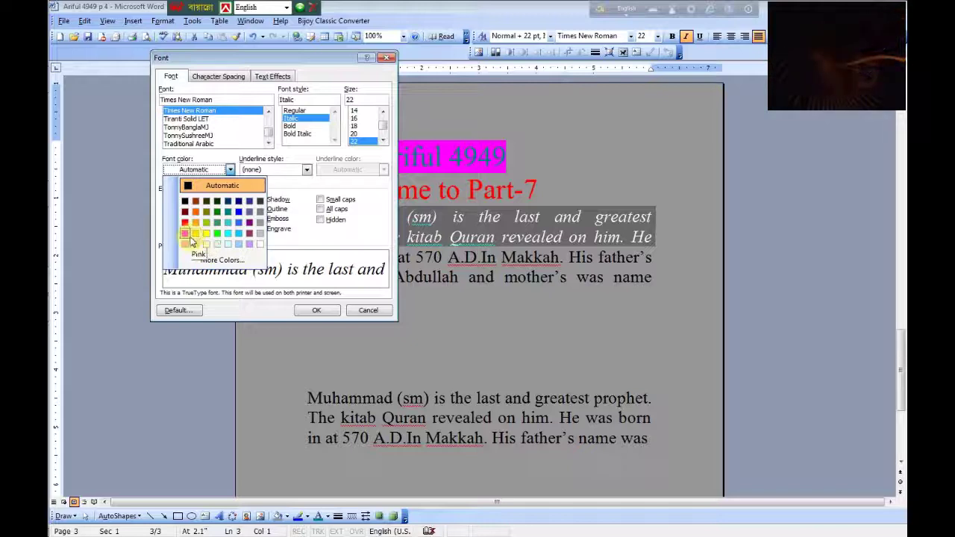
{"action": "left_click", "coordinate": [186, 235]}
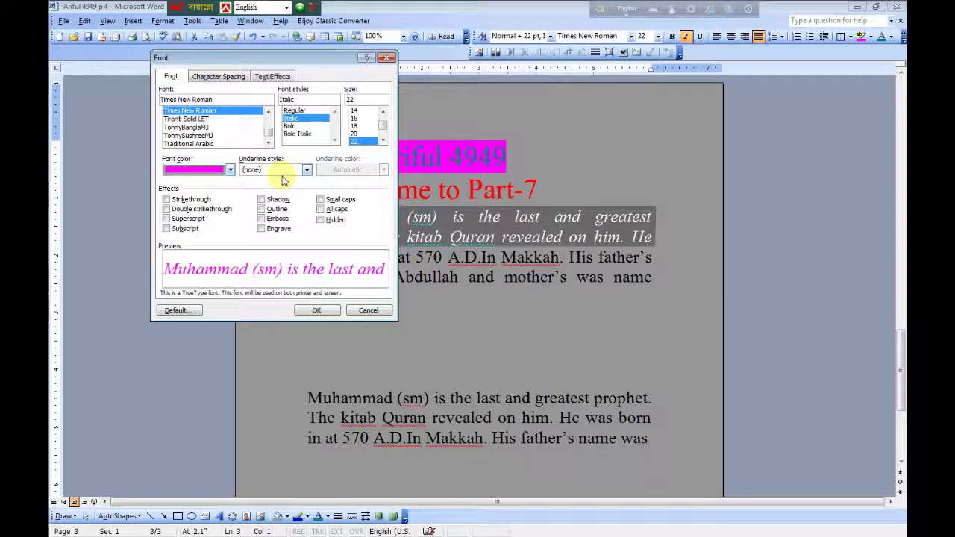
{"action": "left_click", "coordinate": [312, 312]}
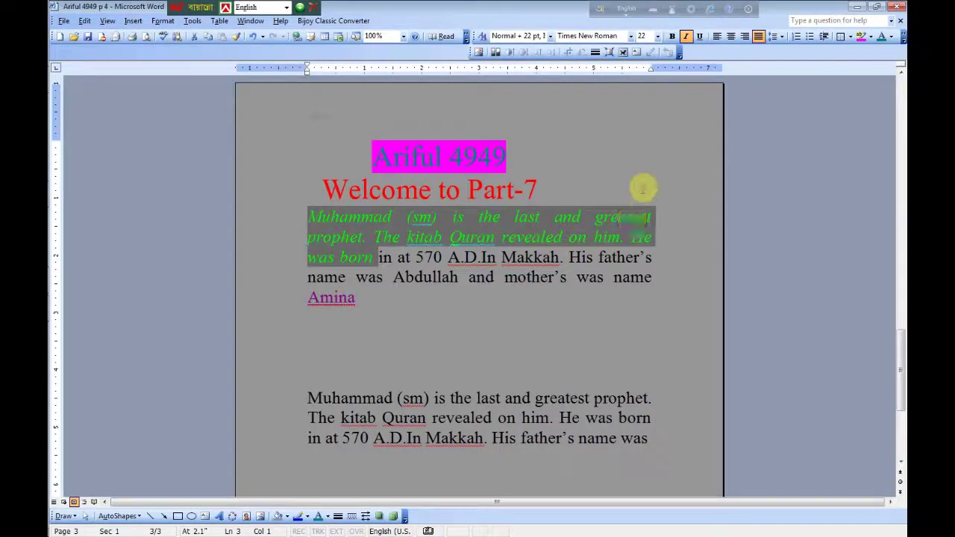
{"action": "left_click", "coordinate": [642, 183]}
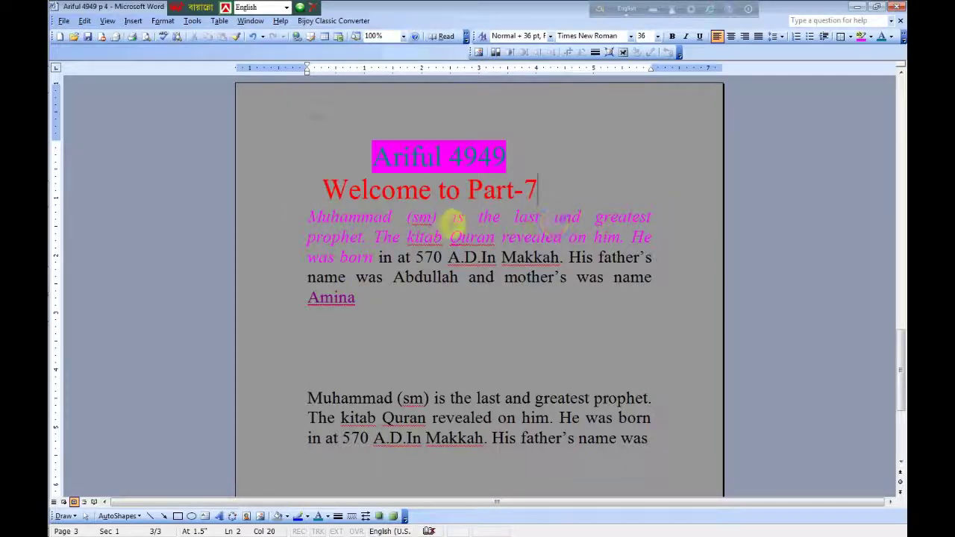
{"action": "left_click_drag", "start_coordinate": [371, 257], "coordinate": [308, 215]}
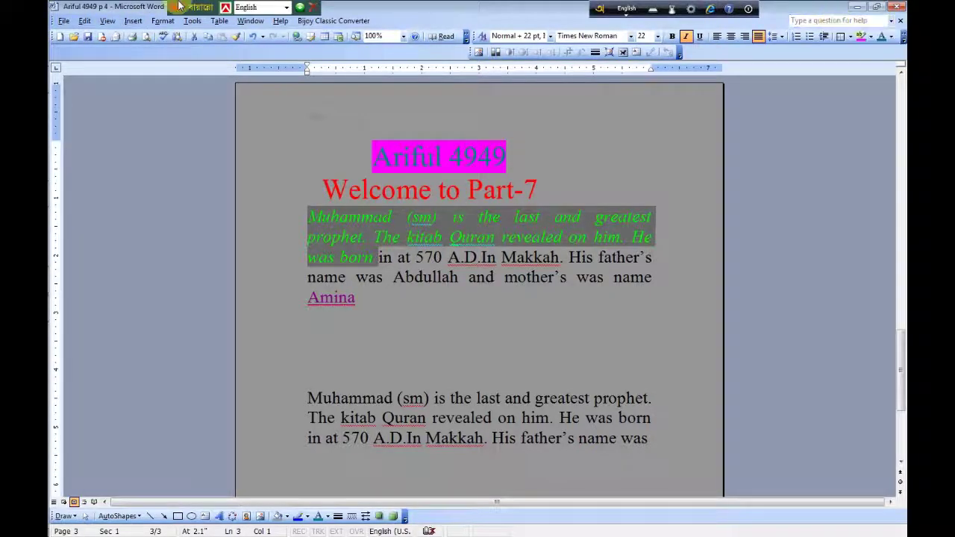
Give the pink italic opening a single-line underline
{"action": "left_click", "coordinate": [162, 20]}
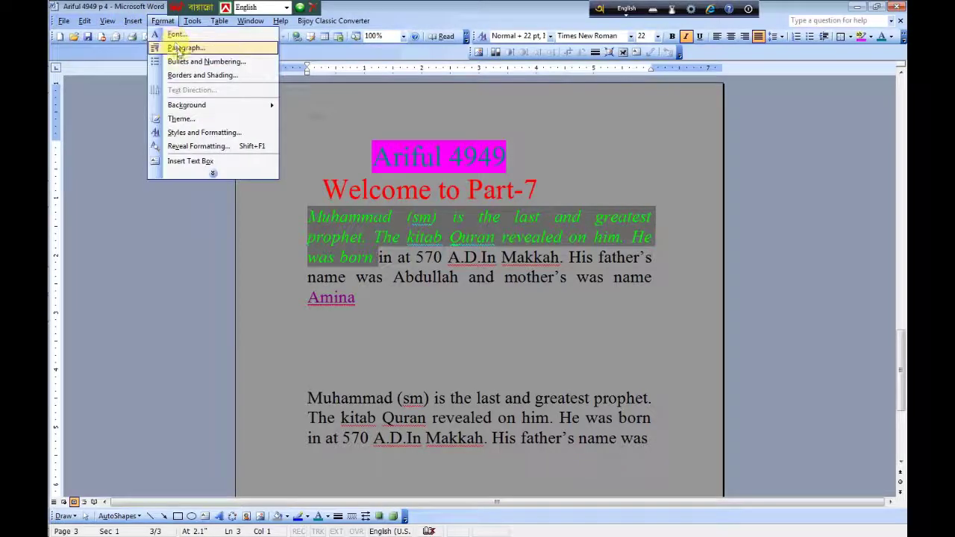
{"action": "left_click", "coordinate": [177, 36]}
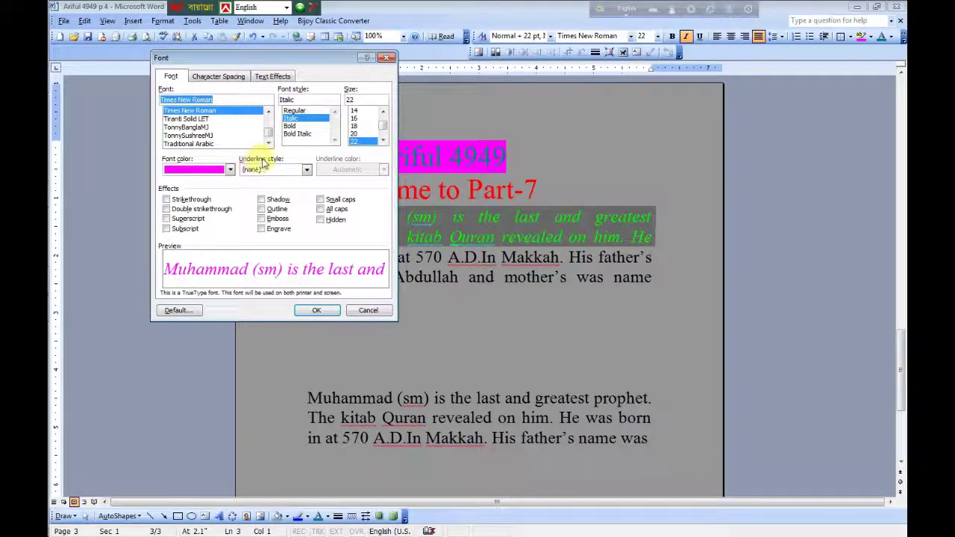
{"action": "left_click", "coordinate": [285, 170]}
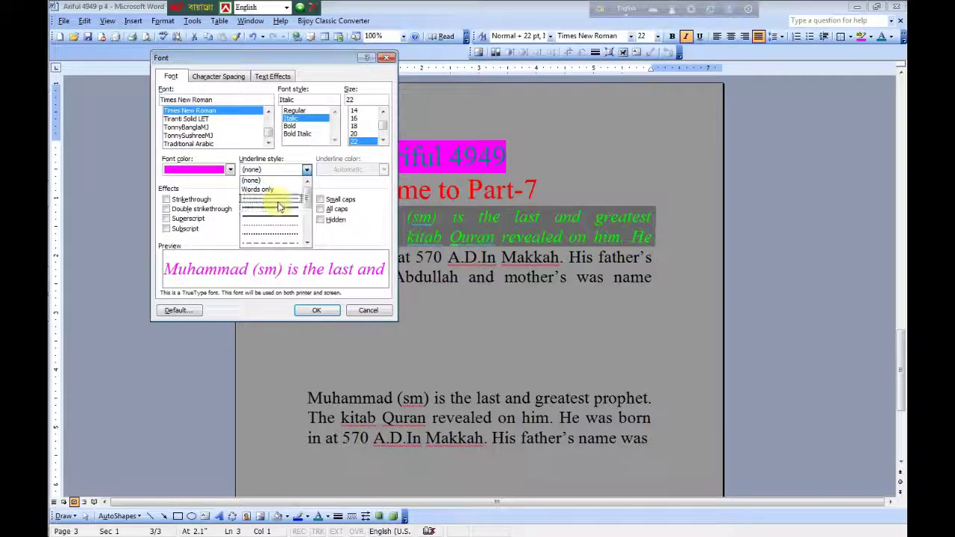
{"action": "left_click", "coordinate": [279, 207]}
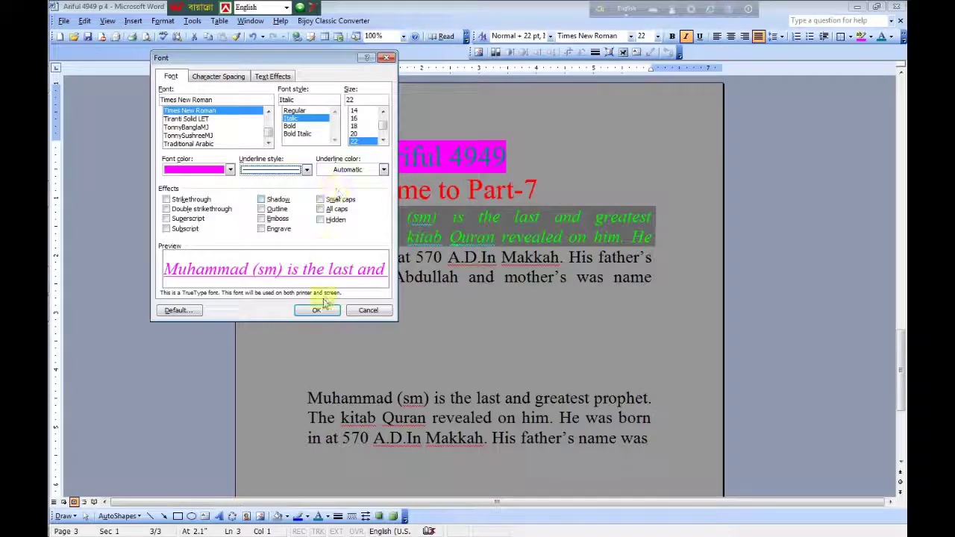
{"action": "left_click", "coordinate": [317, 309]}
Set the underline colour of 'Muhammad' through 'was born' to Violet
{"action": "left_click", "coordinate": [651, 224]}
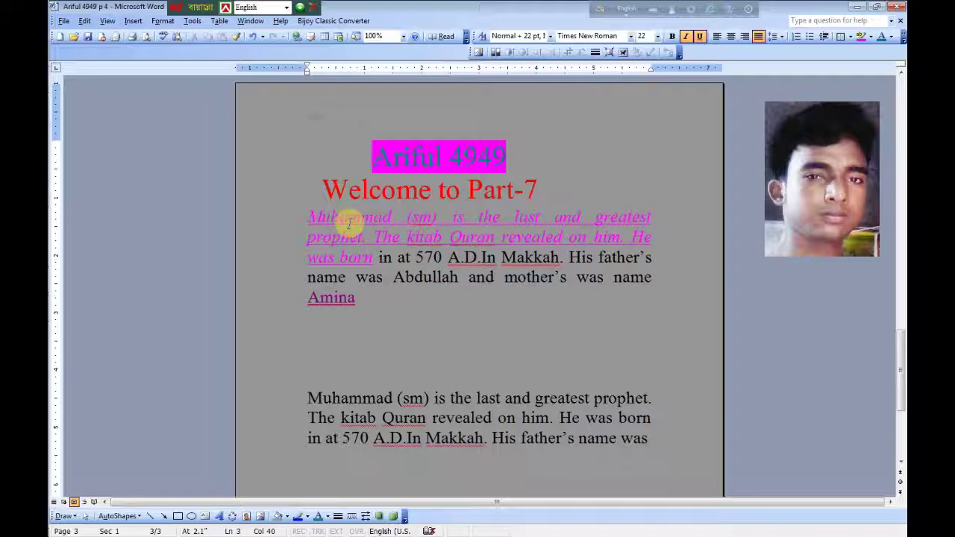
{"action": "left_click_drag", "start_coordinate": [373, 257], "coordinate": [296, 216]}
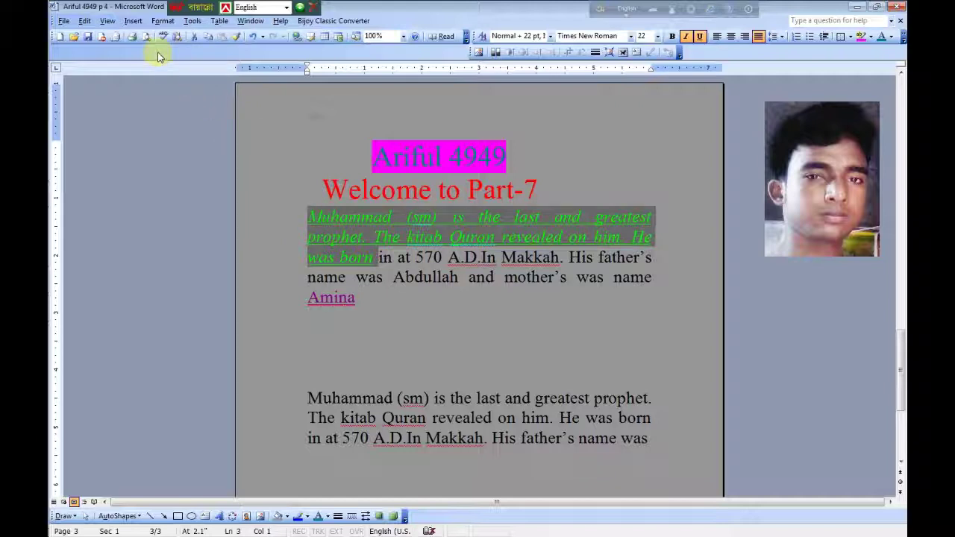
{"action": "left_click", "coordinate": [164, 21]}
{"action": "left_click", "coordinate": [172, 34]}
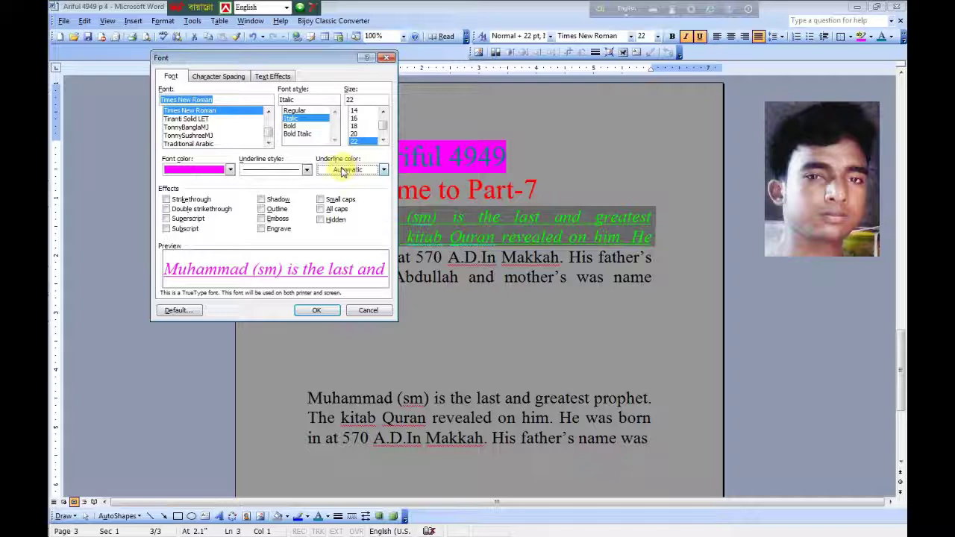
{"action": "left_click", "coordinate": [382, 170]}
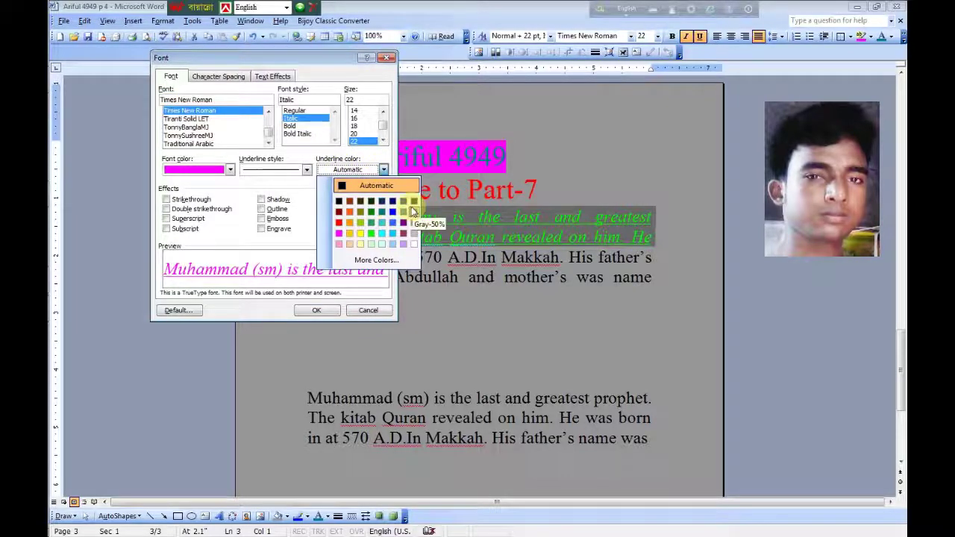
{"action": "left_click", "coordinate": [403, 223]}
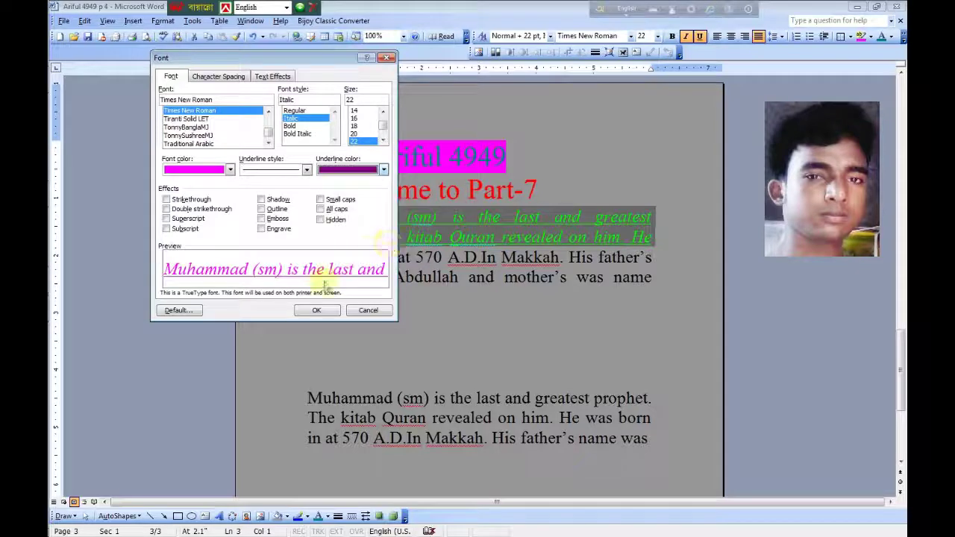
{"action": "left_click", "coordinate": [317, 310]}
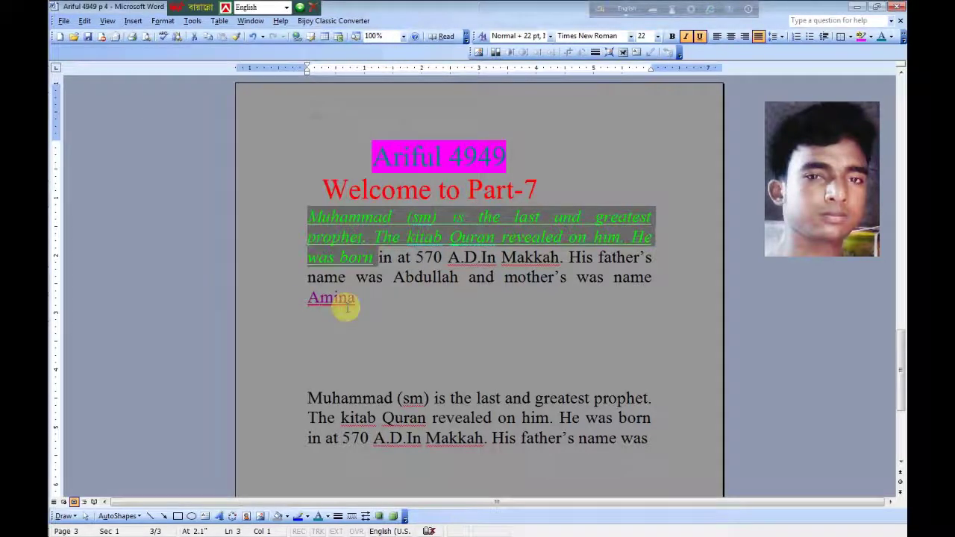
{"action": "left_click", "coordinate": [643, 163]}
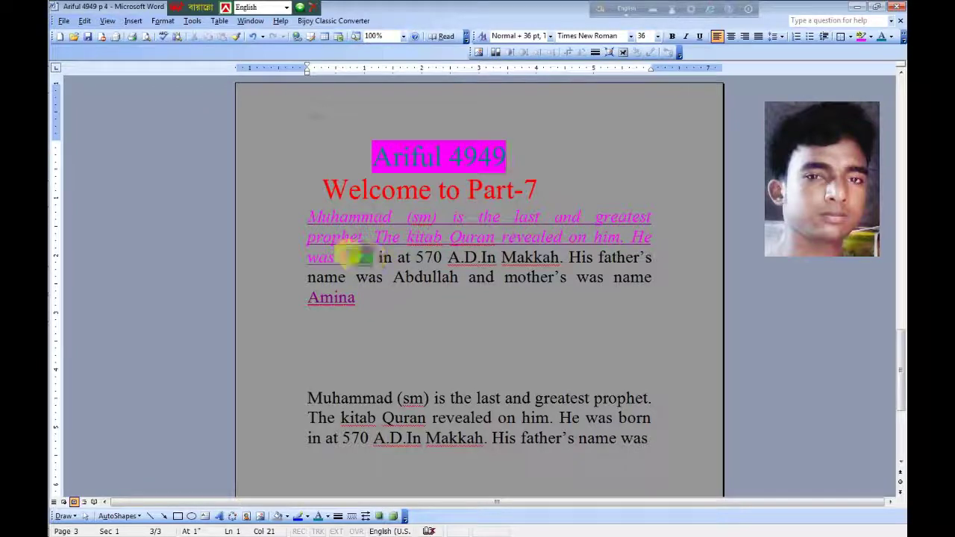
Reset the font colour of 'Muhammad' through 'was born' to Automatic black
{"action": "left_click_drag", "start_coordinate": [371, 257], "coordinate": [309, 216]}
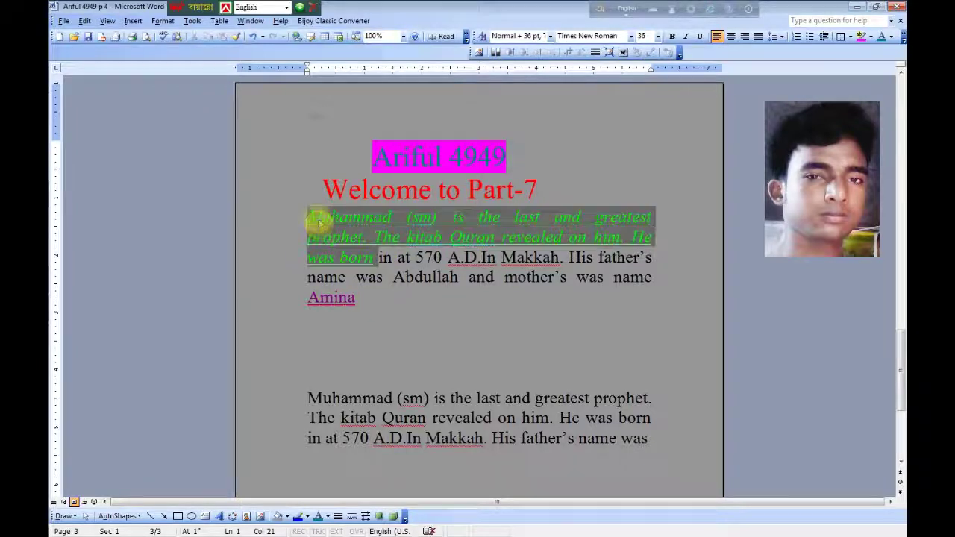
{"action": "left_click", "coordinate": [166, 21]}
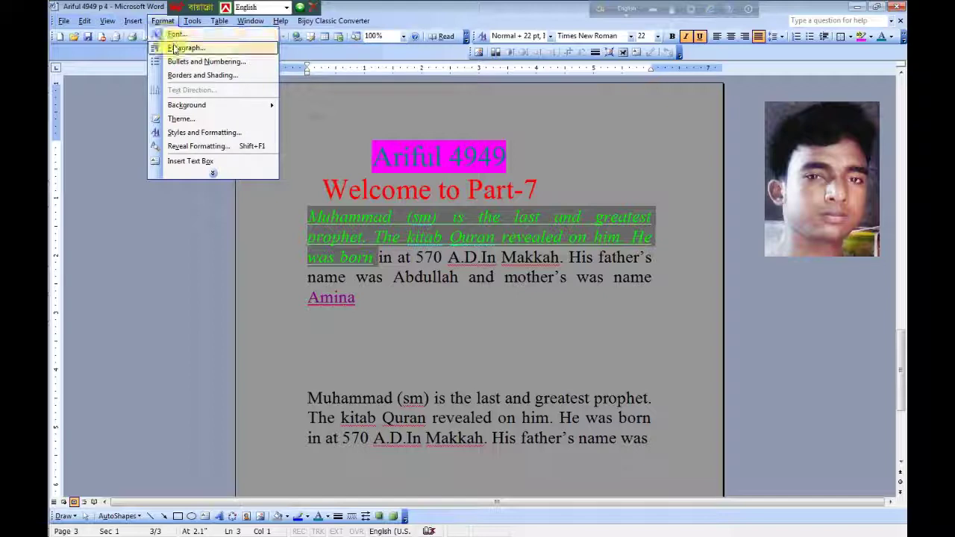
{"action": "left_click", "coordinate": [176, 34]}
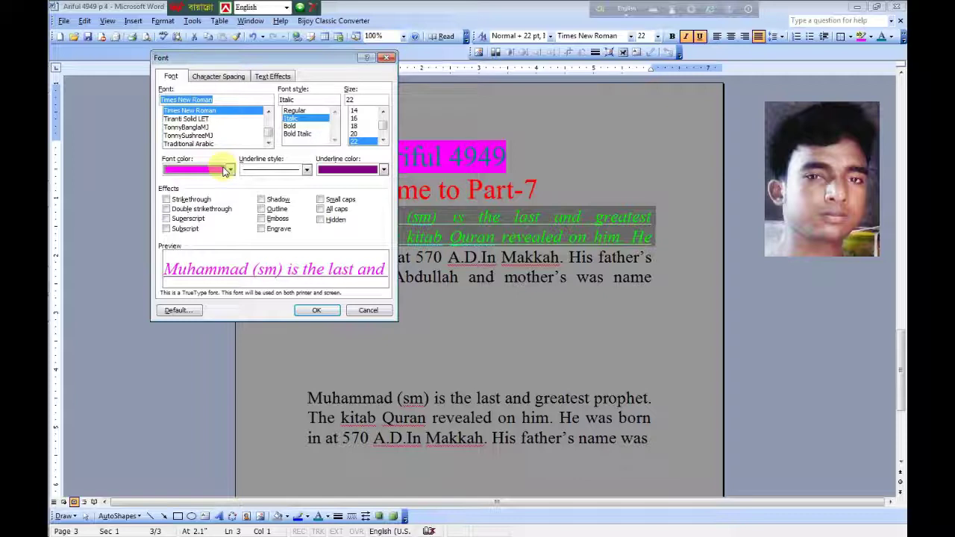
{"action": "left_click", "coordinate": [229, 170]}
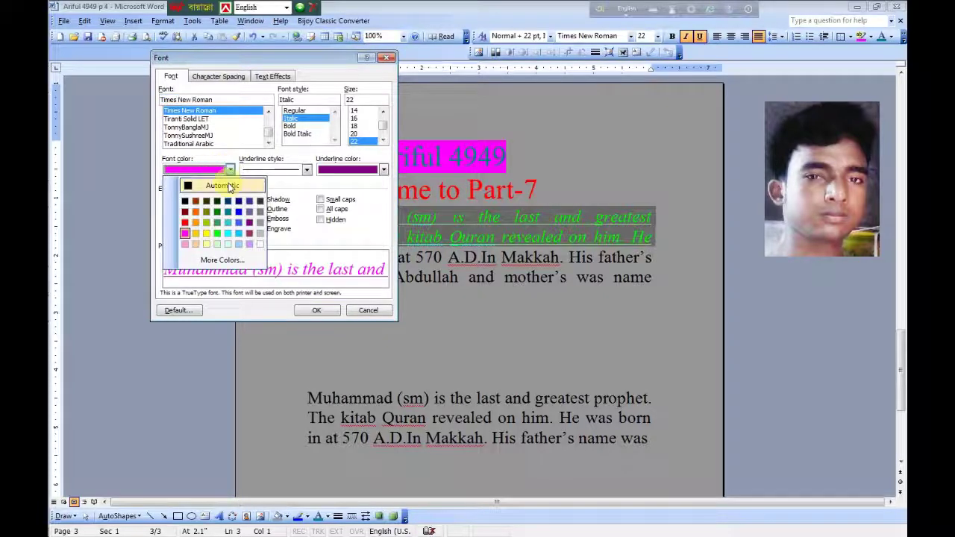
{"action": "left_click", "coordinate": [224, 186]}
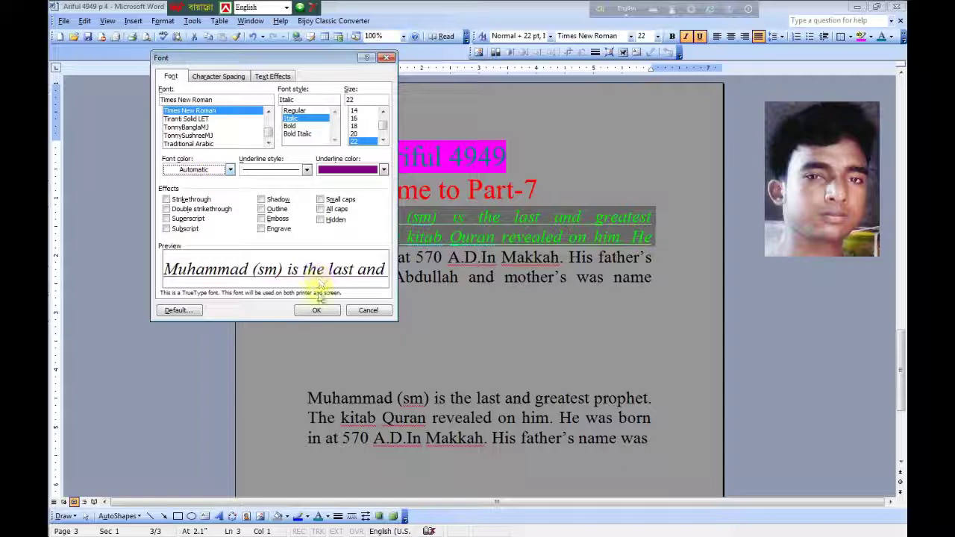
{"action": "left_click", "coordinate": [318, 310]}
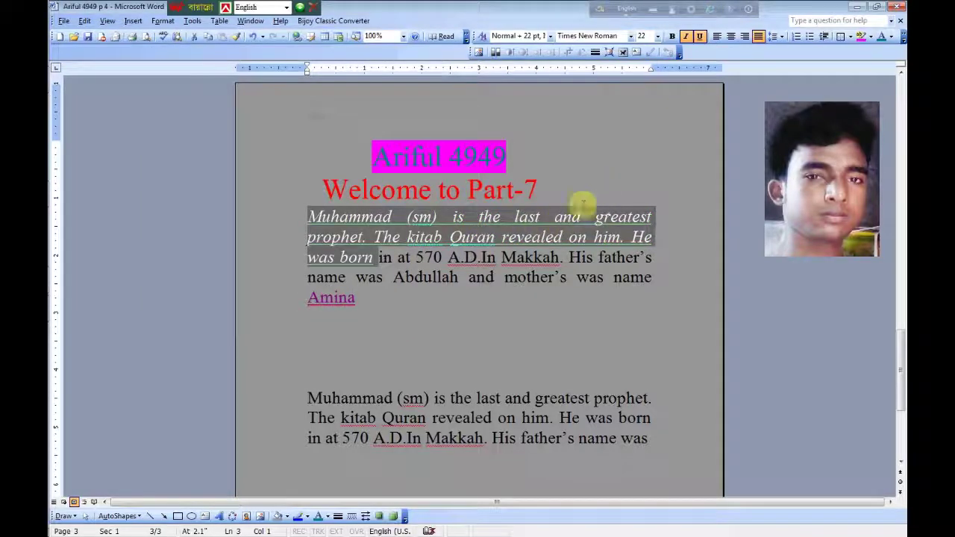
{"action": "left_click_drag", "start_coordinate": [446, 278], "coordinate": [438, 299]}
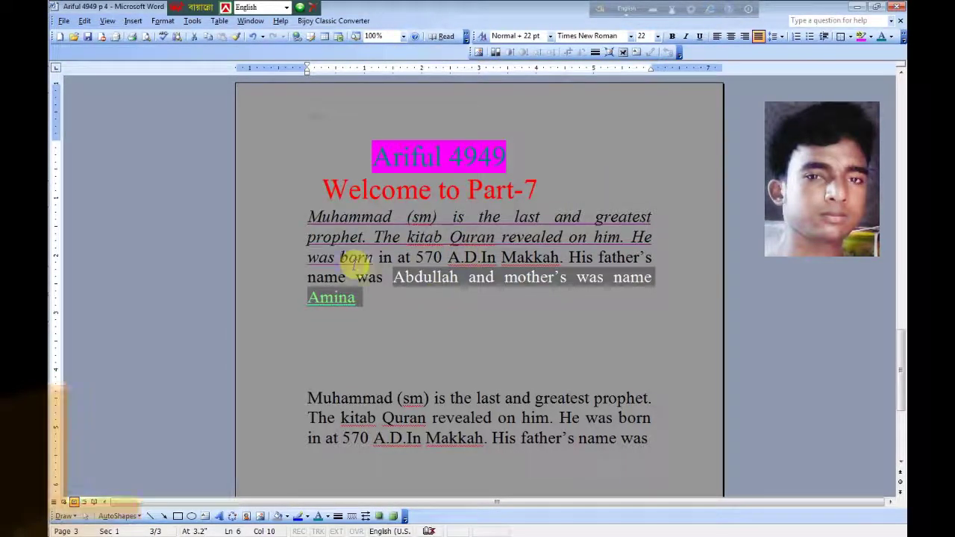
Switch the opening text's underline colour from violet to Automatic
{"action": "left_click_drag", "start_coordinate": [374, 257], "coordinate": [317, 220]}
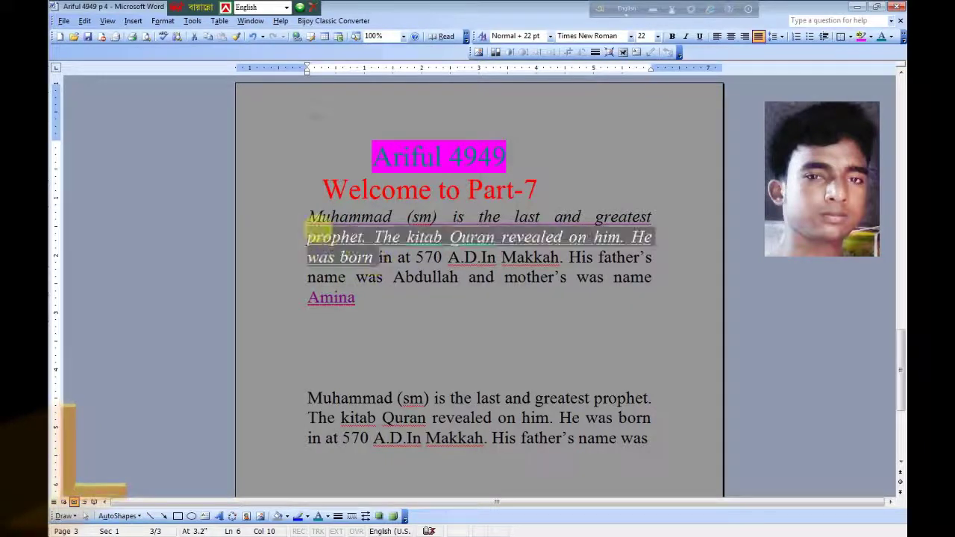
{"action": "left_click", "coordinate": [163, 21]}
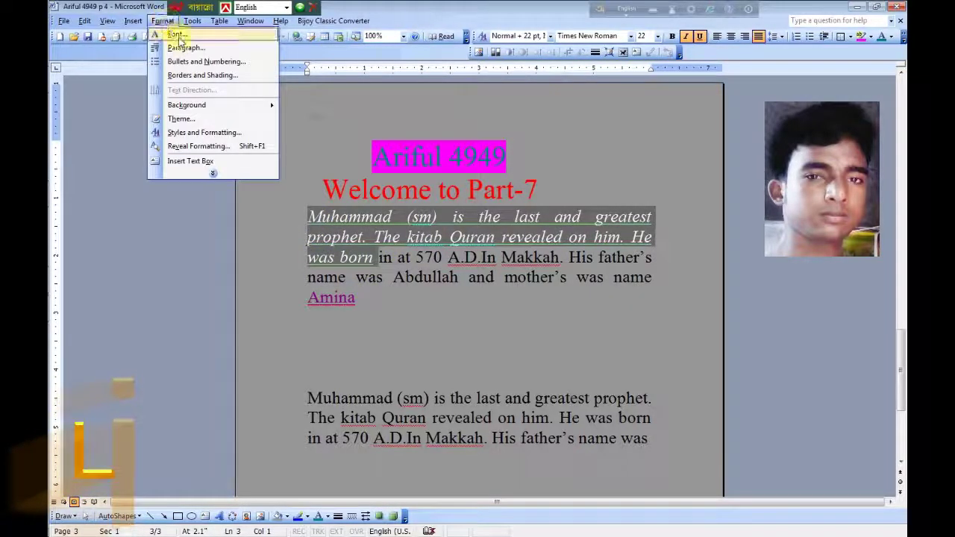
{"action": "left_click", "coordinate": [178, 34]}
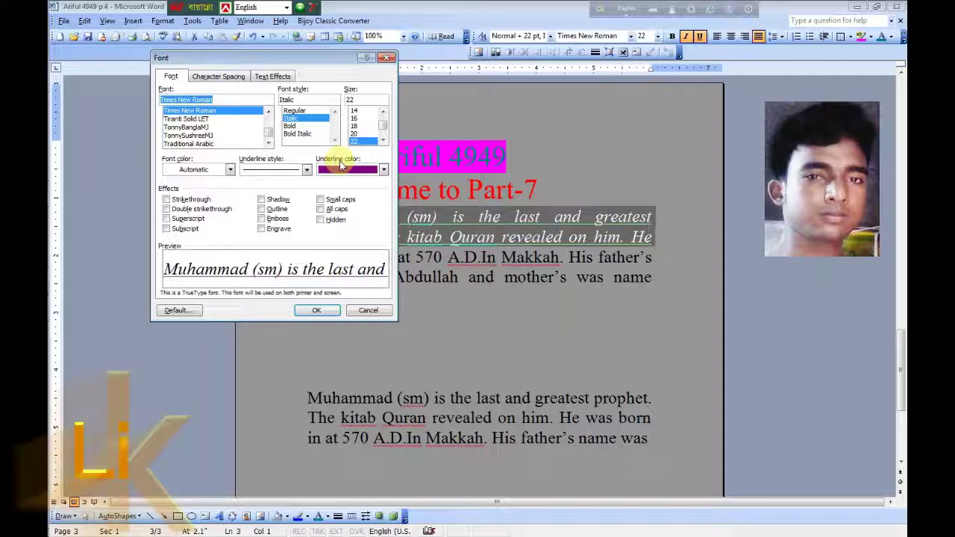
{"action": "left_click", "coordinate": [383, 169]}
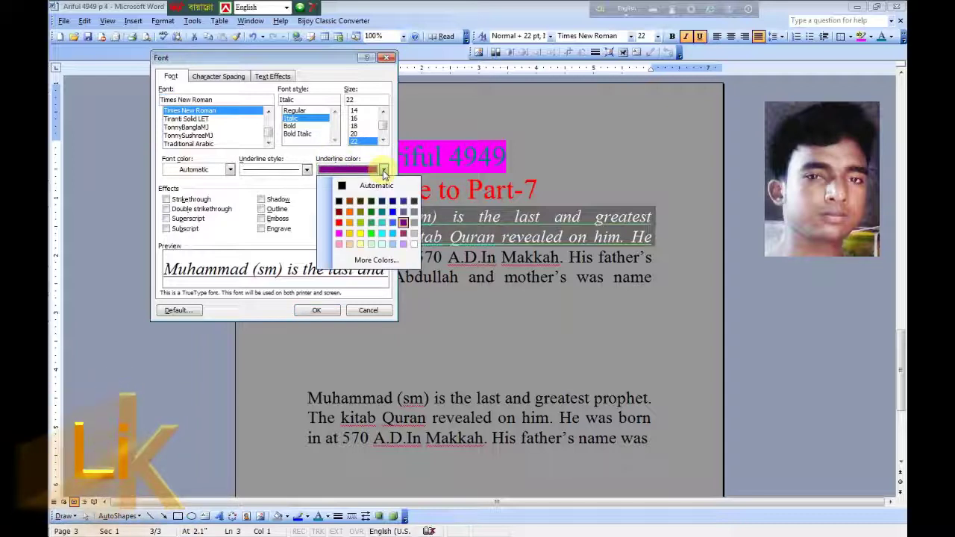
{"action": "left_click", "coordinate": [370, 186]}
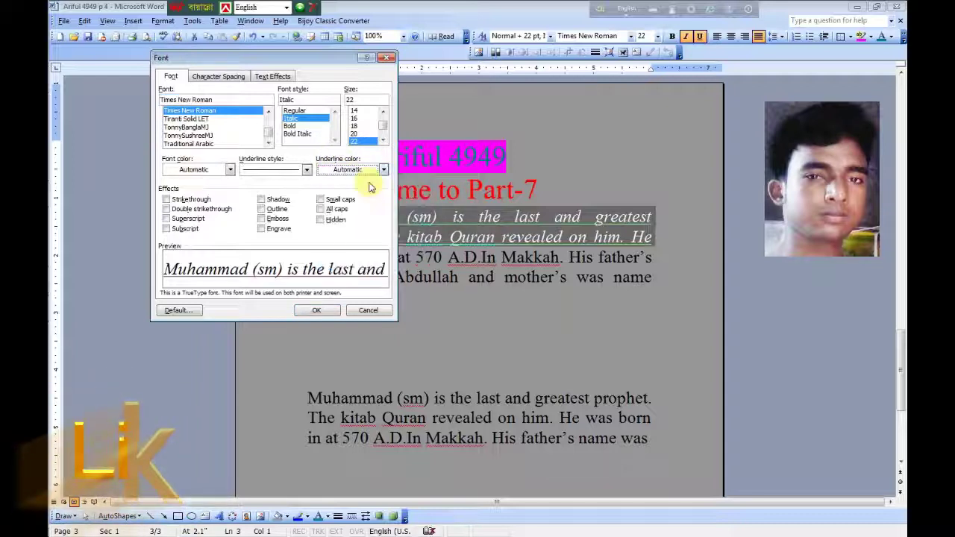
{"action": "left_click", "coordinate": [320, 312]}
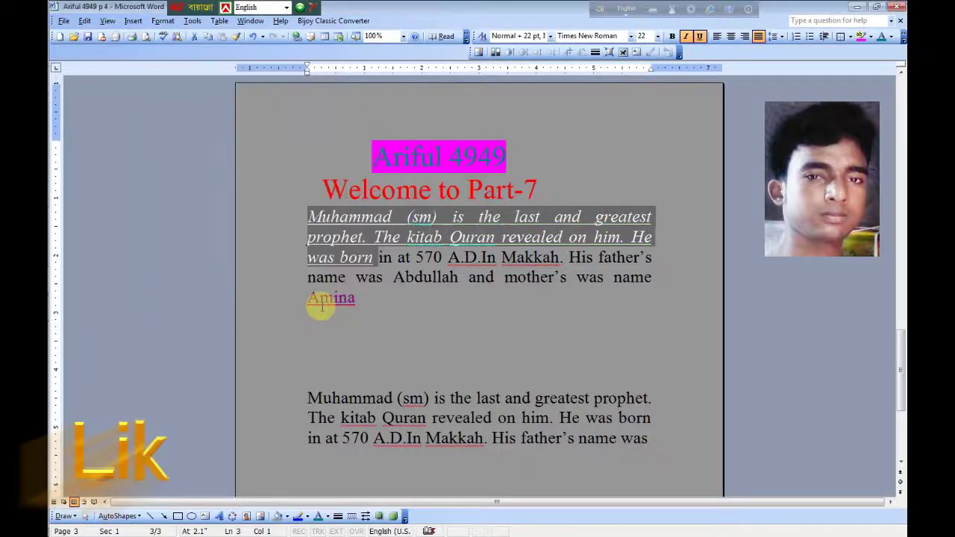
{"action": "left_click", "coordinate": [550, 184]}
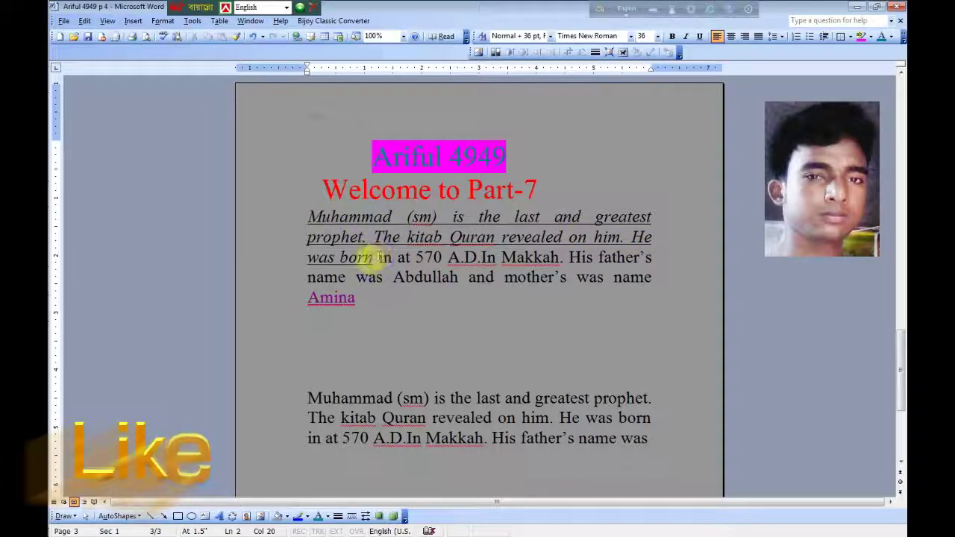
Set the Underline style to (none) for the italic opening sentences from 'Muhammad' to 'was born'
{"action": "left_click_drag", "start_coordinate": [372, 257], "coordinate": [309, 217]}
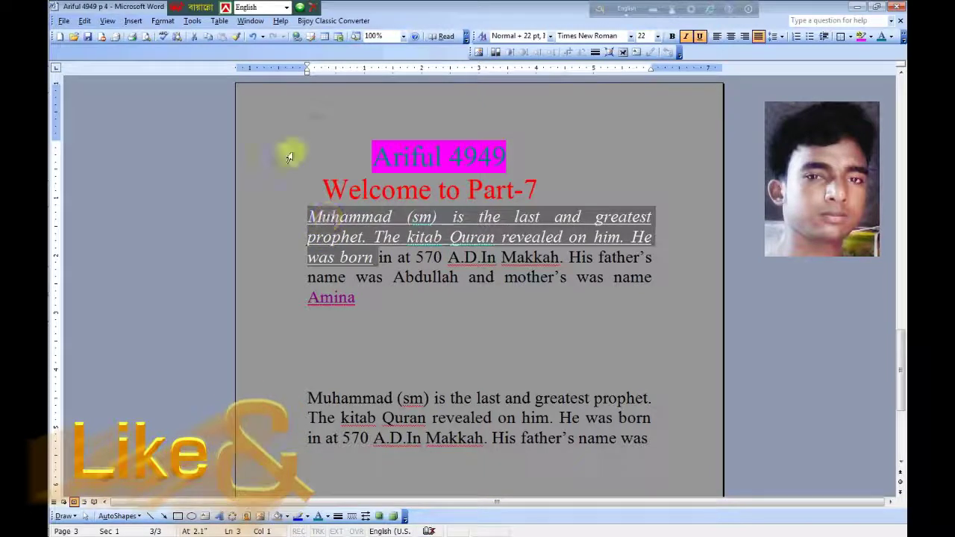
{"action": "left_click", "coordinate": [162, 21]}
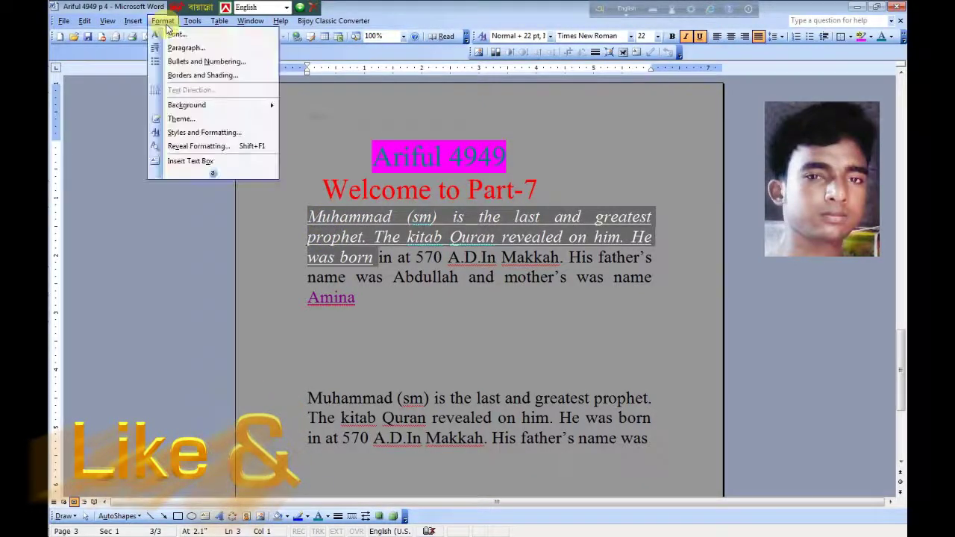
{"action": "left_click", "coordinate": [173, 35]}
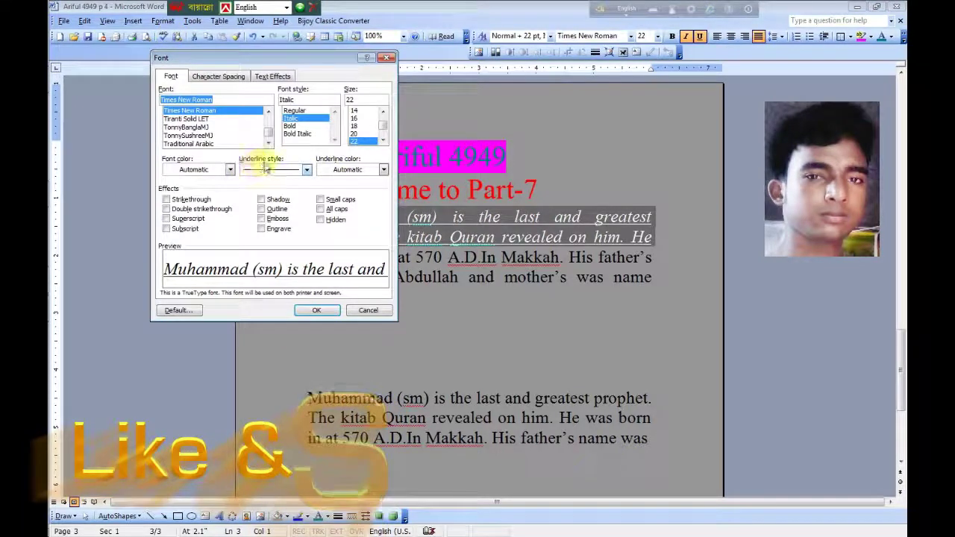
{"action": "left_click", "coordinate": [306, 170]}
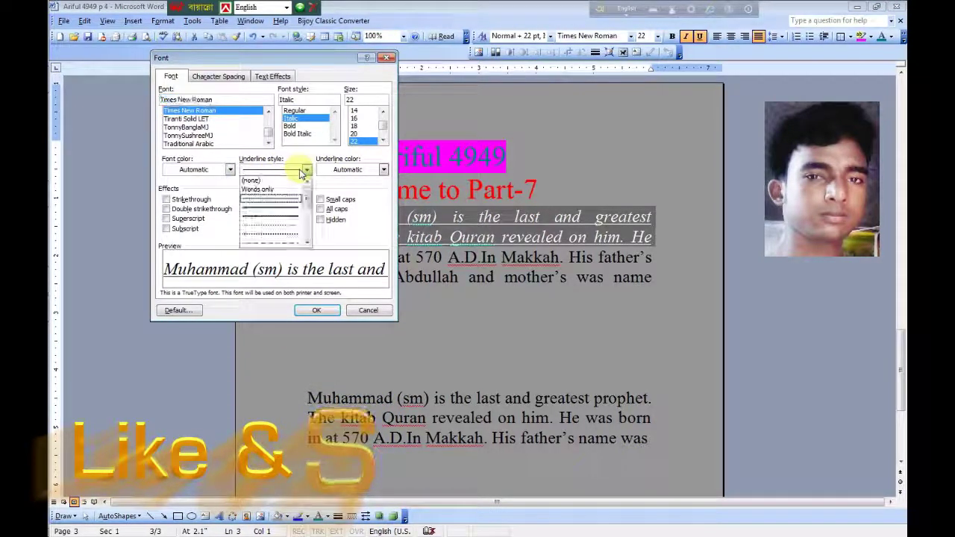
{"action": "left_click", "coordinate": [263, 182]}
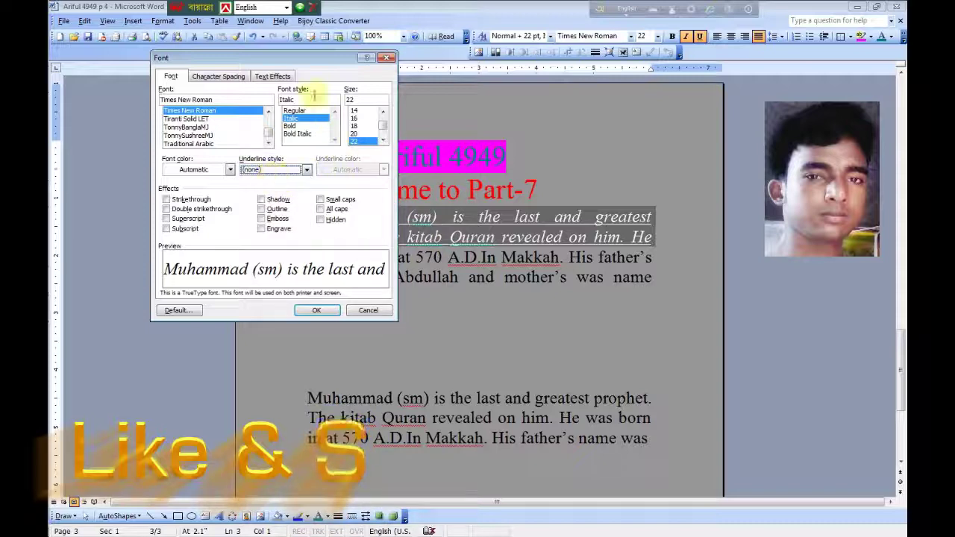
{"action": "left_click", "coordinate": [315, 310]}
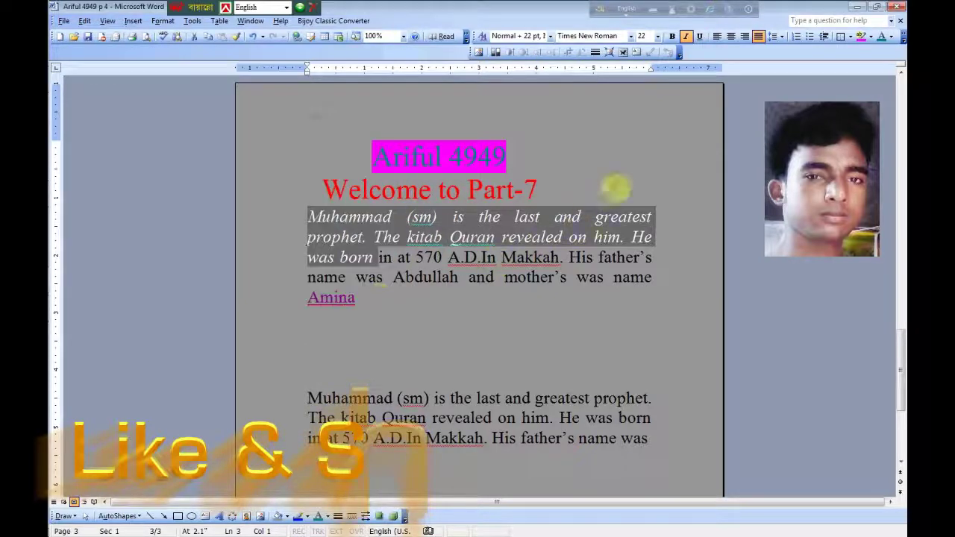
{"action": "left_click", "coordinate": [616, 189]}
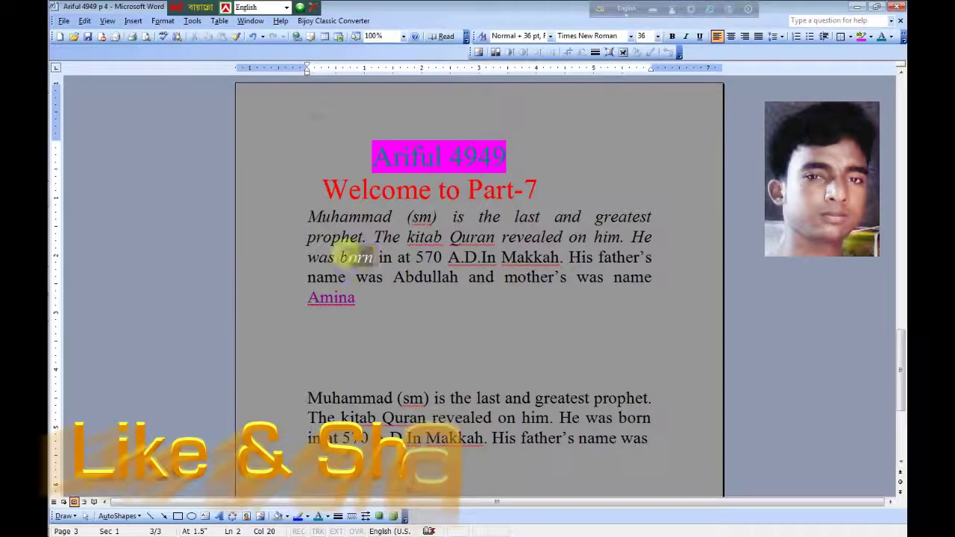
Change the font style of the opening sentences from 'Muhammad' to 'was born' to Regular
{"action": "left_click_drag", "start_coordinate": [357, 257], "coordinate": [320, 217]}
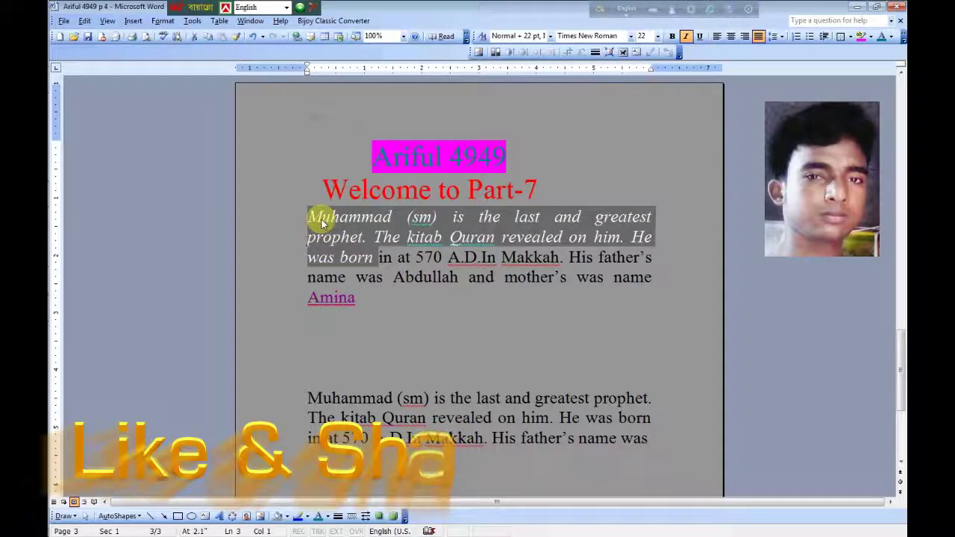
{"action": "left_click", "coordinate": [157, 22]}
{"action": "left_click", "coordinate": [177, 34]}
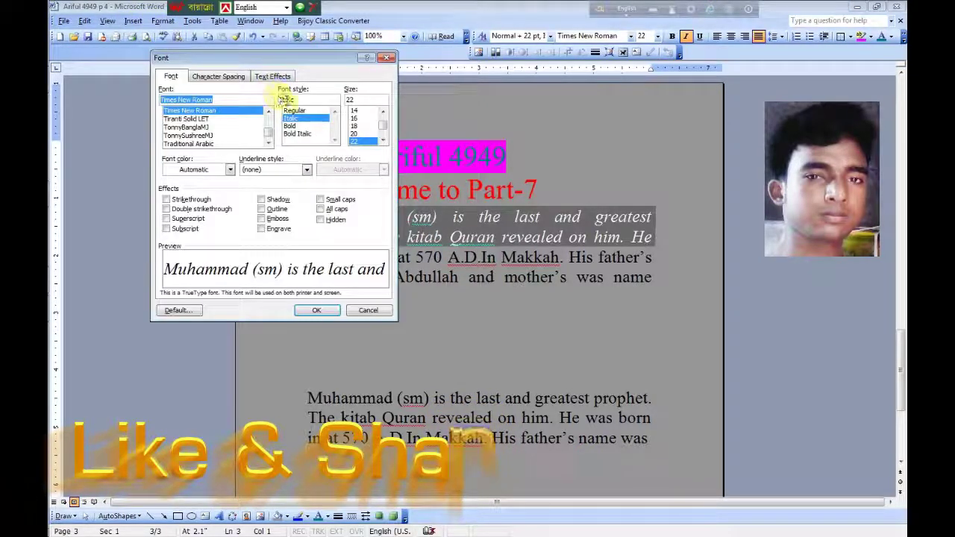
{"action": "left_click", "coordinate": [292, 111]}
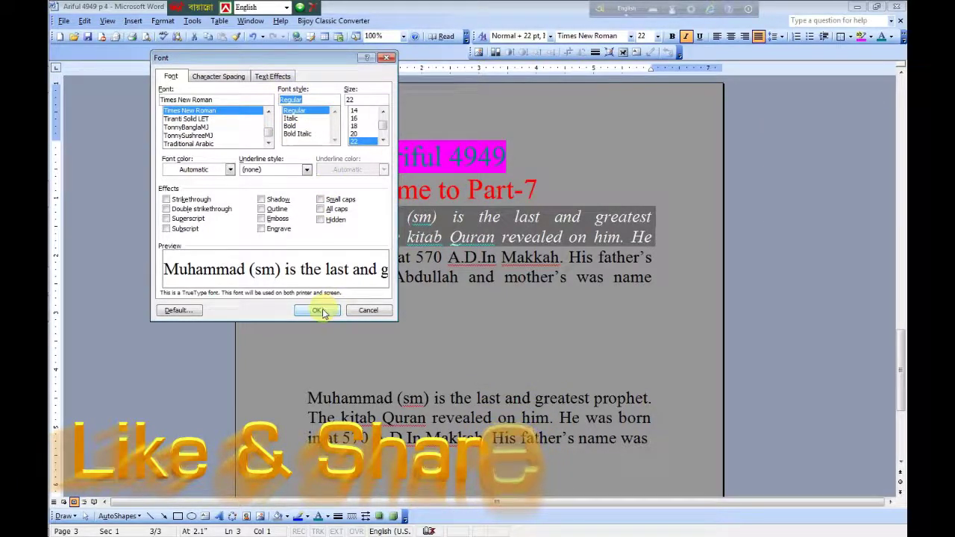
{"action": "left_click", "coordinate": [323, 314]}
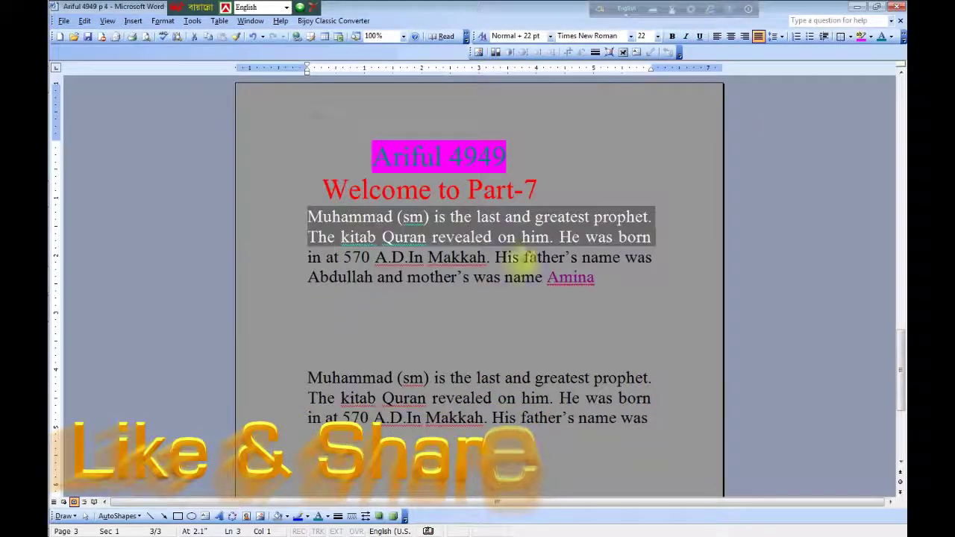
{"action": "left_click", "coordinate": [627, 168]}
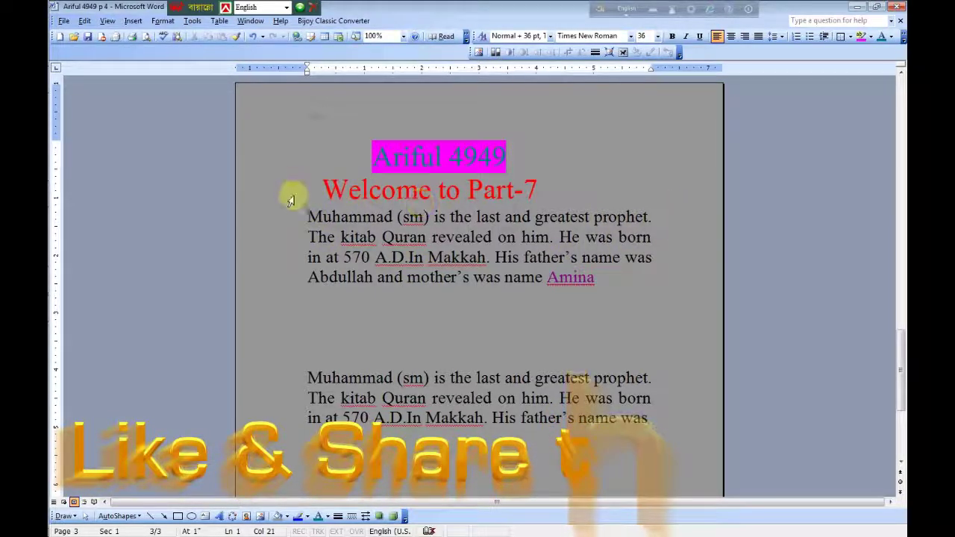
Select the whole first paragraph, view its Character Spacing font options, and close the dialog unchanged
{"action": "left_click_drag", "start_coordinate": [303, 214], "coordinate": [551, 288]}
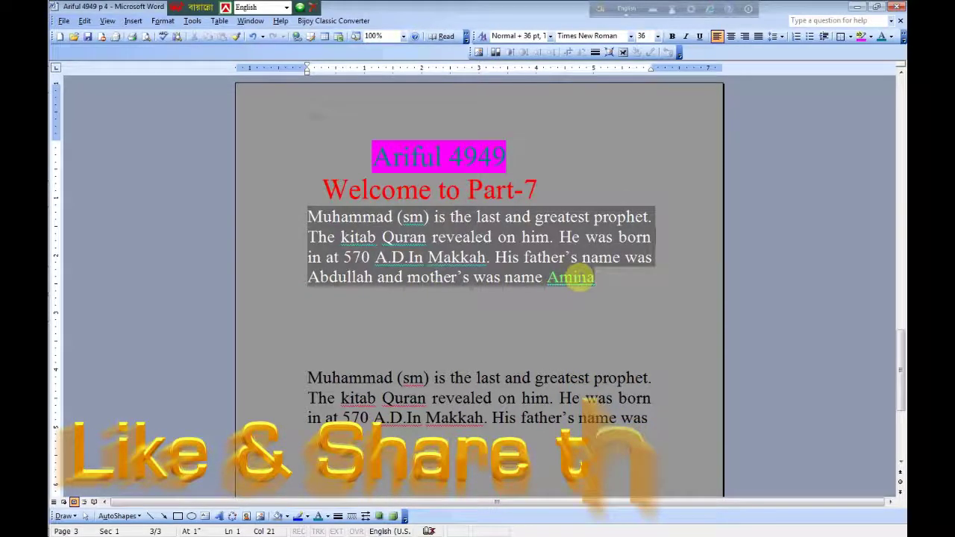
{"action": "left_click", "coordinate": [161, 21]}
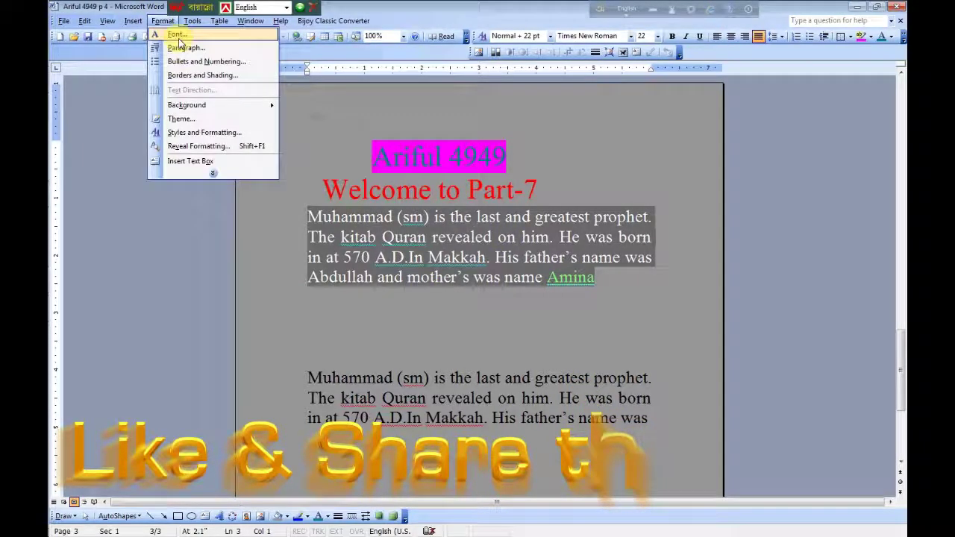
{"action": "left_click", "coordinate": [178, 35]}
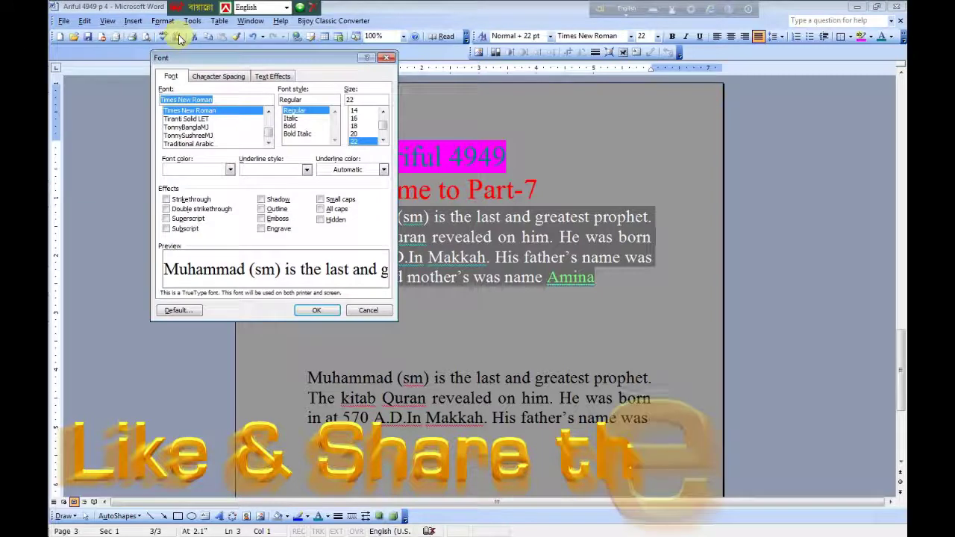
{"action": "left_click", "coordinate": [210, 77]}
{"action": "left_click", "coordinate": [172, 77]}
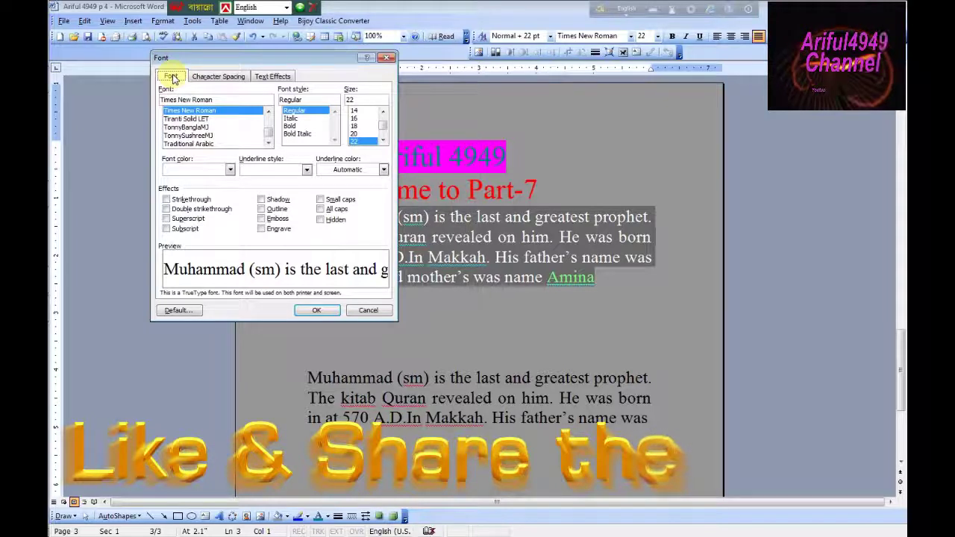
{"action": "left_click", "coordinate": [385, 58]}
{"action": "left_click", "coordinate": [163, 20]}
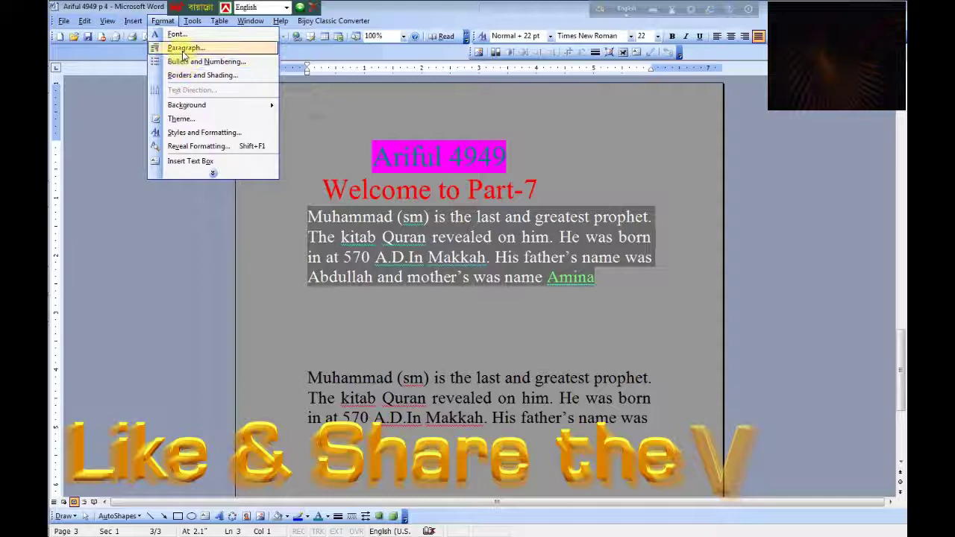
Set the first paragraph's alignment to Right in the Paragraph dialog
{"action": "left_click", "coordinate": [184, 48]}
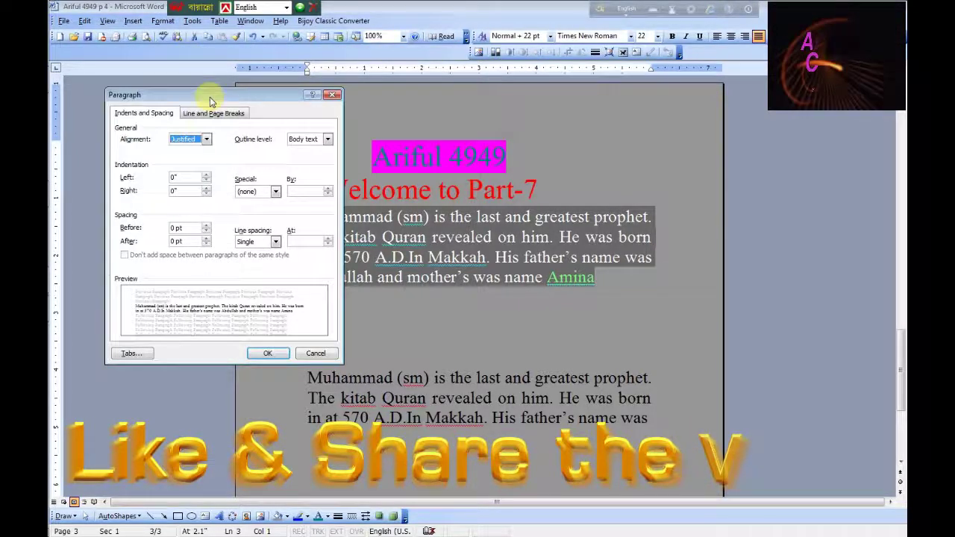
{"action": "left_click", "coordinate": [206, 139]}
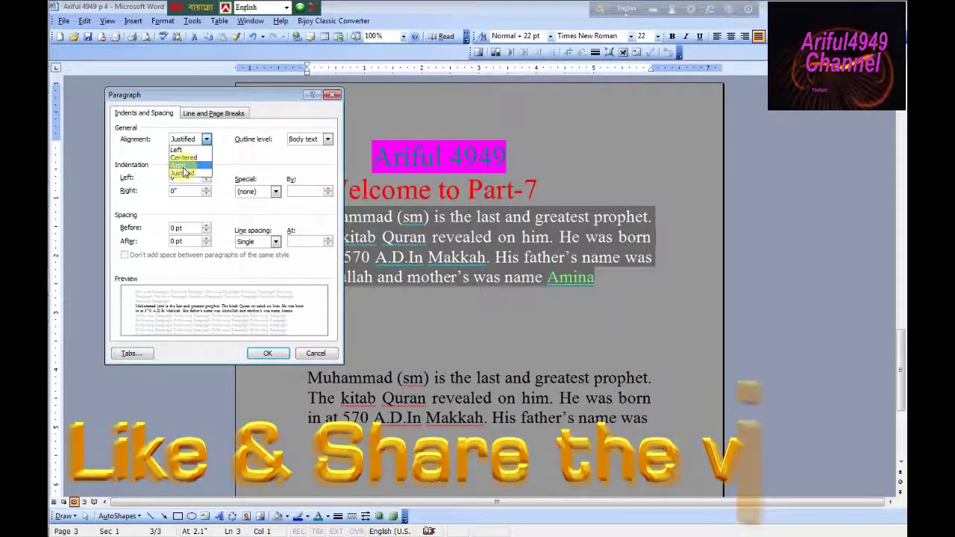
{"action": "left_click", "coordinate": [181, 165]}
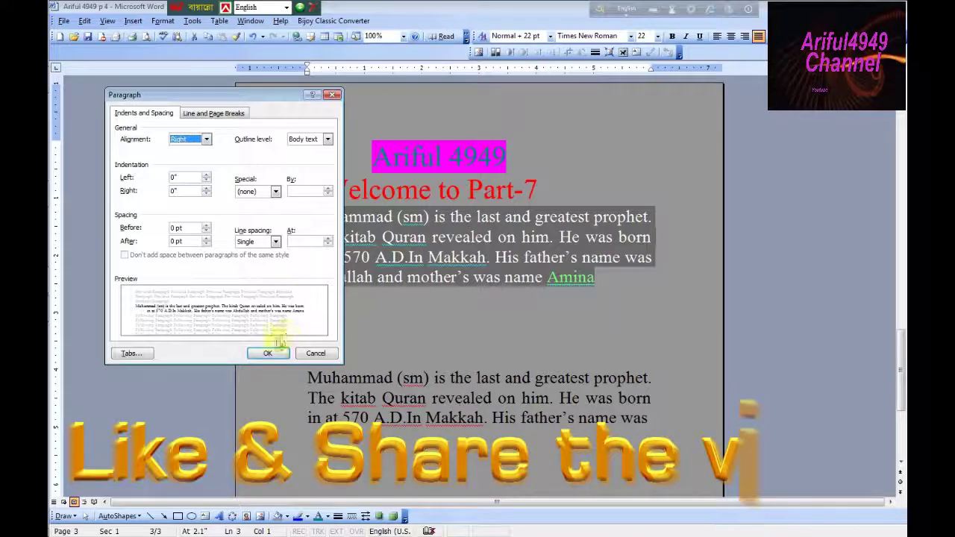
{"action": "left_click", "coordinate": [270, 354]}
{"action": "left_click", "coordinate": [314, 195]}
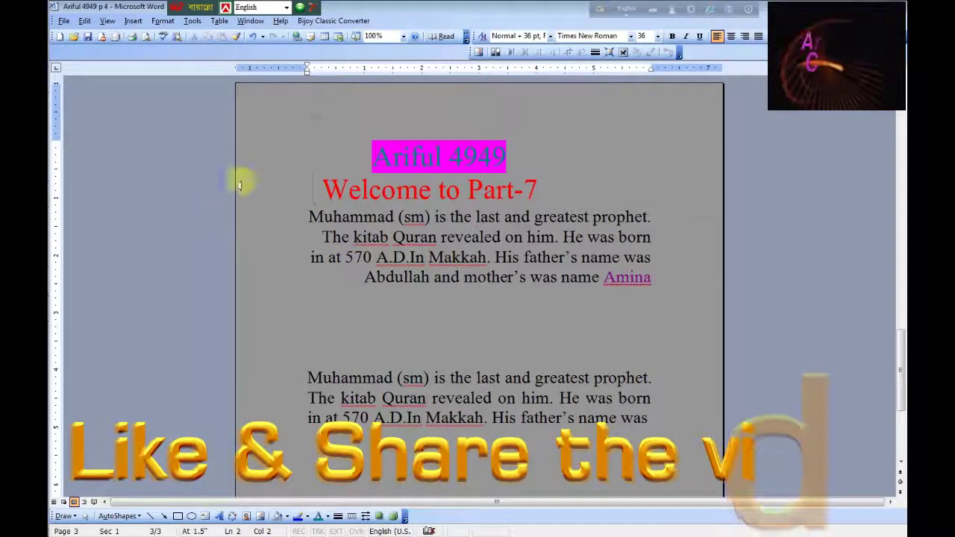
Check the right-aligned lines and place the insertion point after the word 'Amina'
{"action": "left_click", "coordinate": [308, 256]}
{"action": "left_click", "coordinate": [315, 279]}
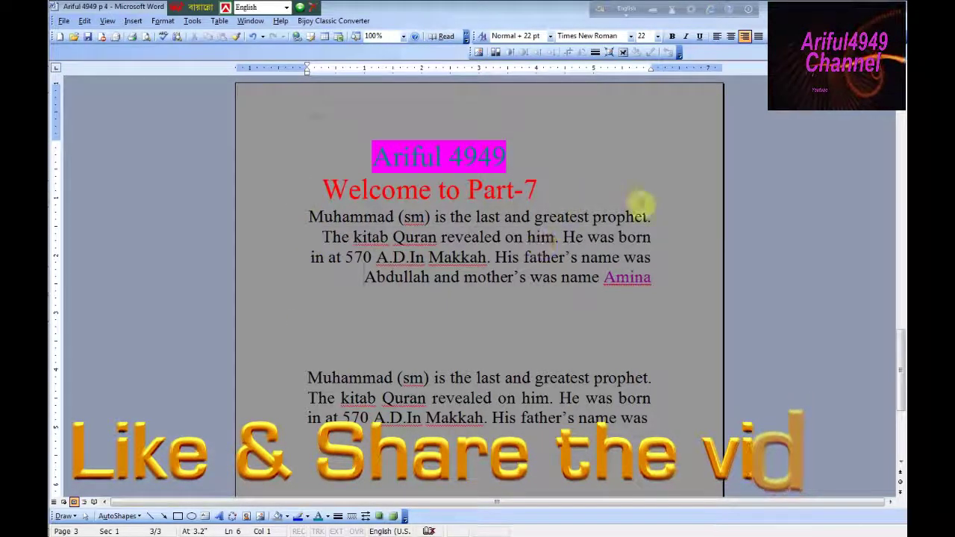
{"action": "mouse_move", "coordinate": [644, 191]}
{"action": "left_mouse_down"}
{"action": "mouse_move", "coordinate": [672, 299]}
{"action": "mouse_move", "coordinate": [661, 187]}
{"action": "mouse_move", "coordinate": [681, 278]}
{"action": "left_mouse_up"}
{"action": "left_click", "coordinate": [681, 278]}
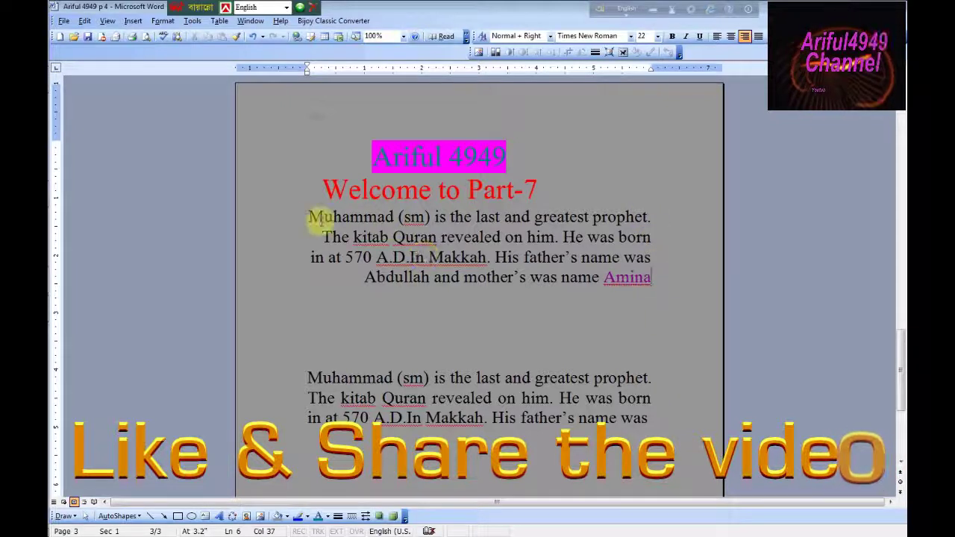
Change the first paragraph's alignment from Right to Centered
{"action": "left_click", "coordinate": [162, 20]}
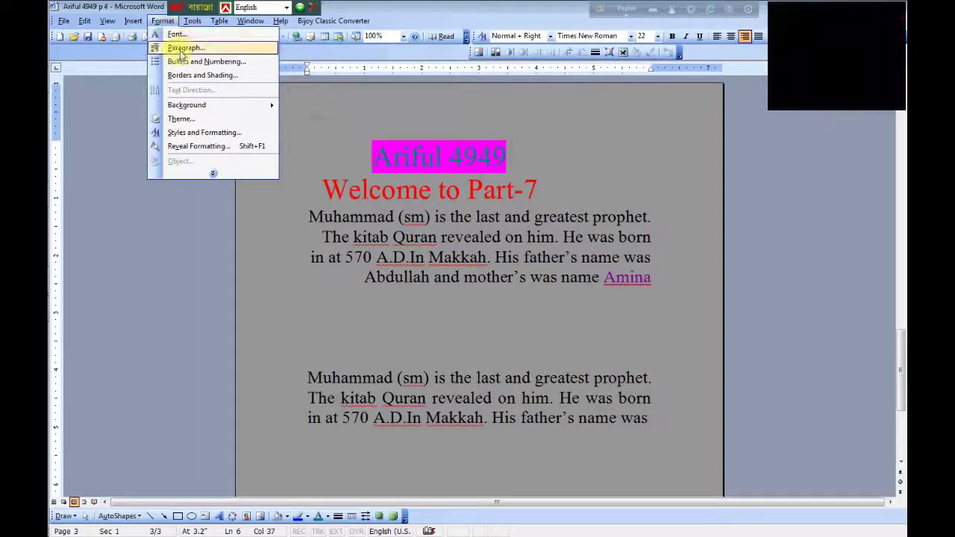
{"action": "left_click", "coordinate": [181, 50]}
{"action": "left_click", "coordinate": [207, 139]}
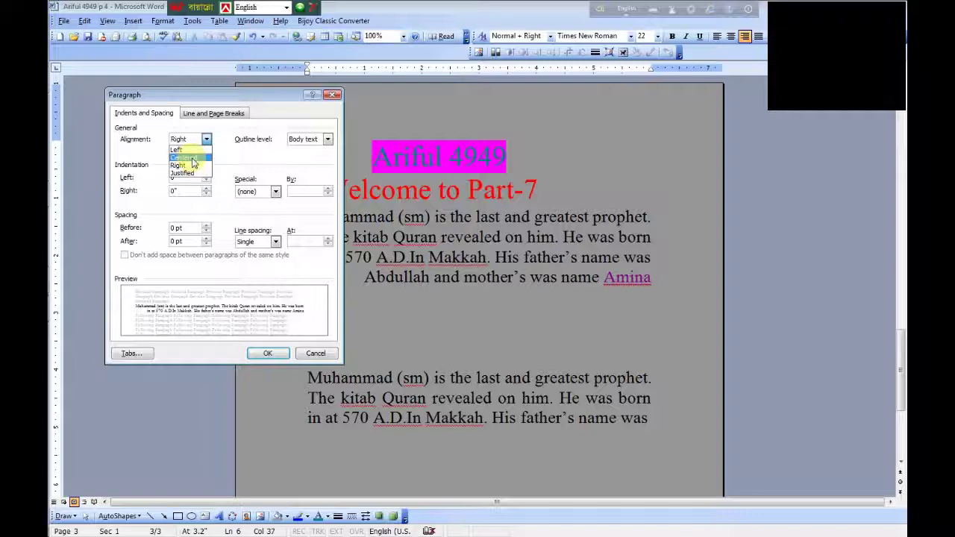
{"action": "left_click", "coordinate": [187, 158]}
{"action": "left_click", "coordinate": [267, 353]}
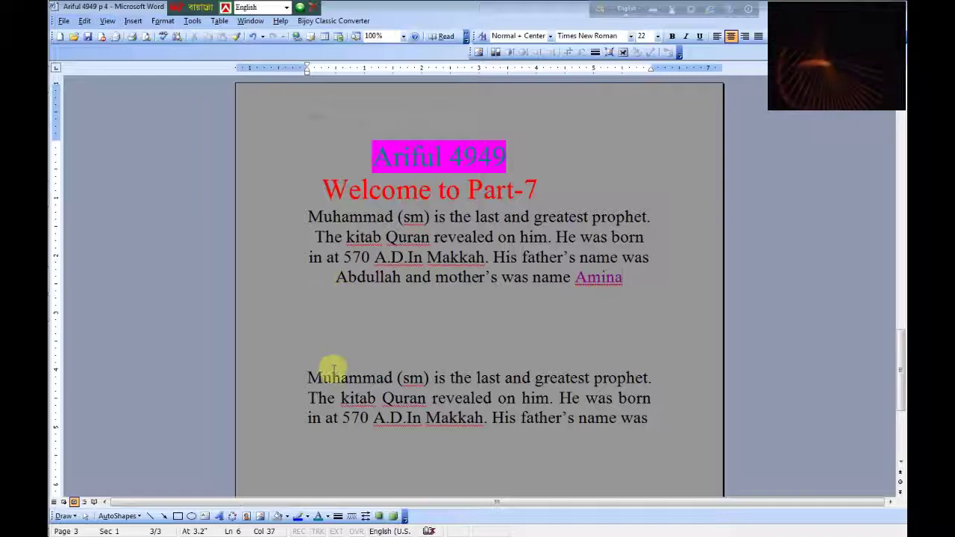
Select the first paragraph and set its alignment to Justified in the Paragraph dialog
{"action": "mouse_move", "coordinate": [306, 378]}
{"action": "left_mouse_down"}
{"action": "mouse_move", "coordinate": [401, 418]}
{"action": "mouse_move", "coordinate": [648, 418]}
{"action": "left_mouse_up"}
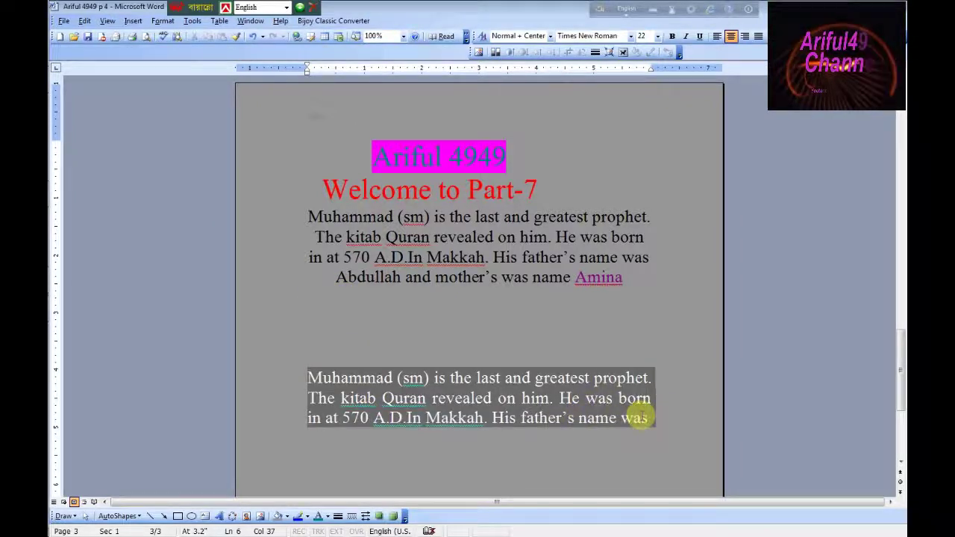
{"action": "left_click", "coordinate": [416, 353]}
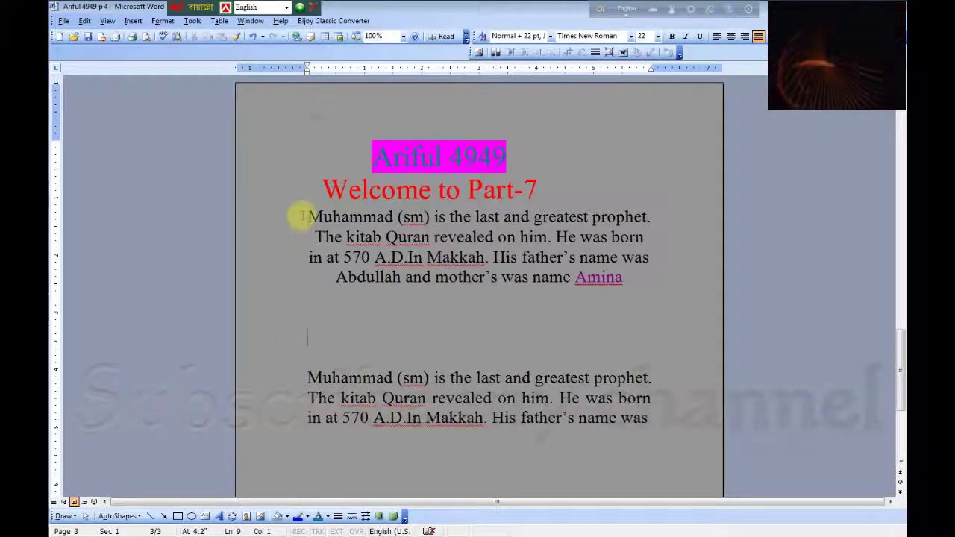
{"action": "mouse_move", "coordinate": [306, 216]}
{"action": "left_mouse_down"}
{"action": "mouse_move", "coordinate": [356, 259]}
{"action": "mouse_move", "coordinate": [541, 289]}
{"action": "left_mouse_up"}
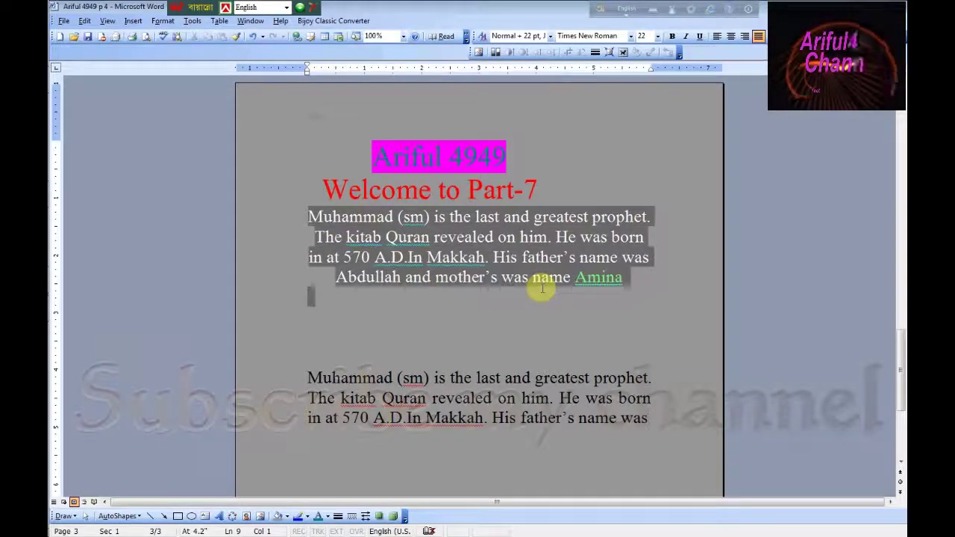
{"action": "left_click", "coordinate": [155, 23]}
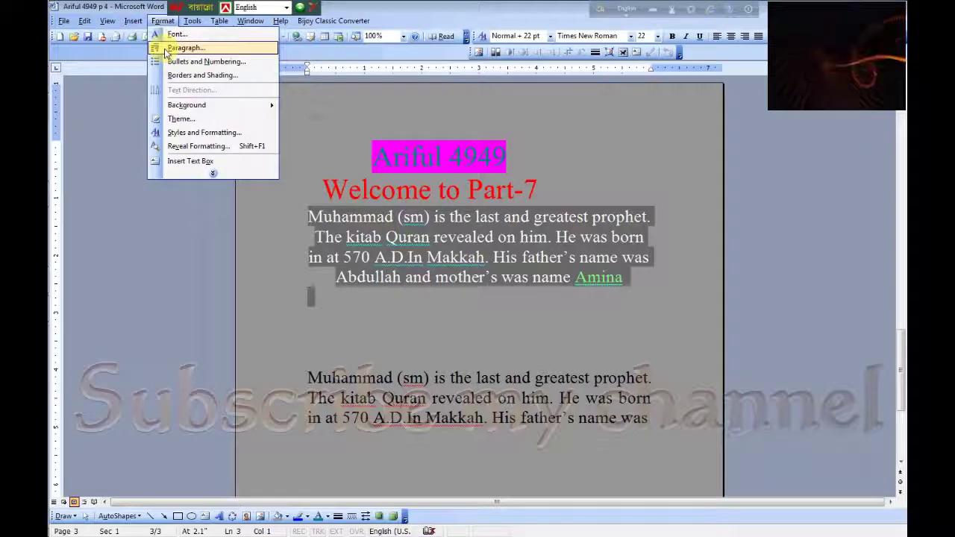
{"action": "left_click", "coordinate": [167, 50]}
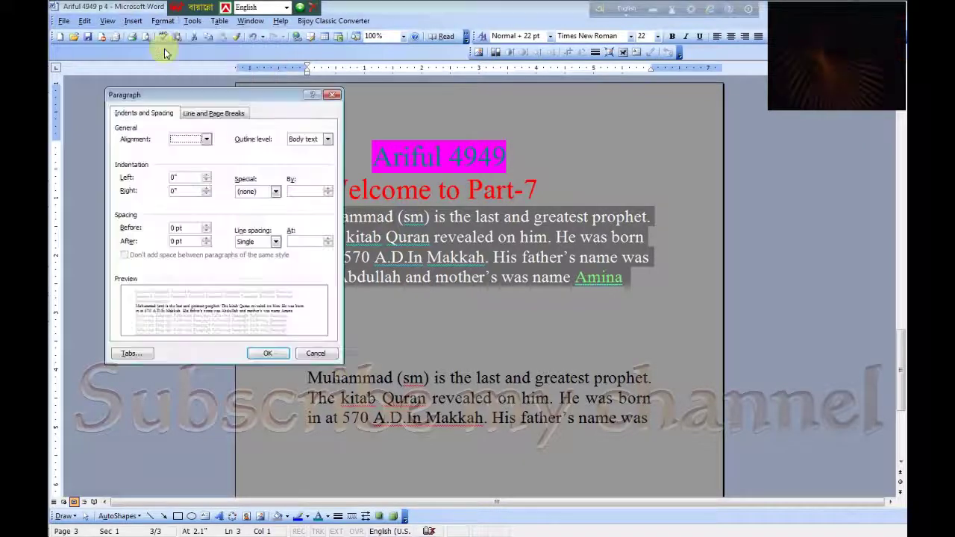
{"action": "left_click", "coordinate": [206, 142]}
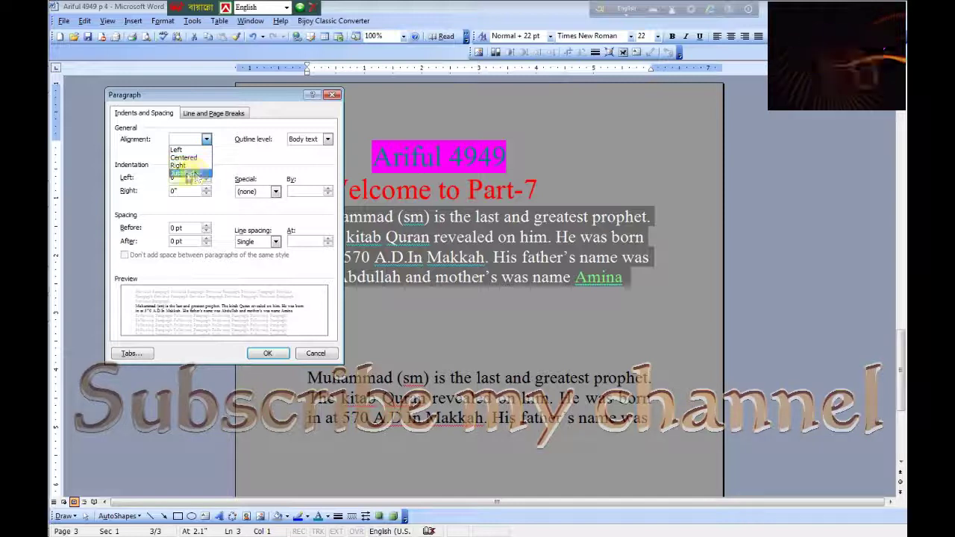
{"action": "left_click", "coordinate": [190, 174]}
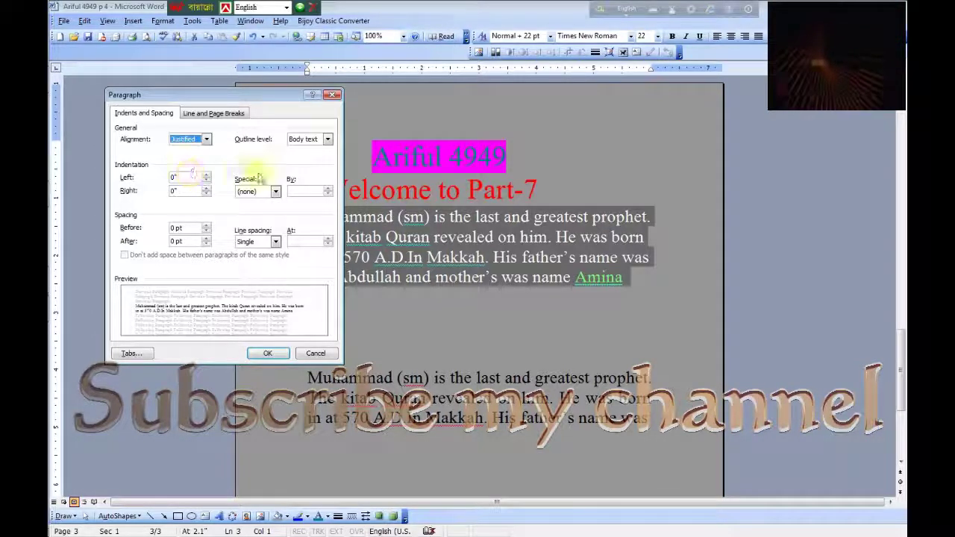
{"action": "left_click", "coordinate": [267, 353]}
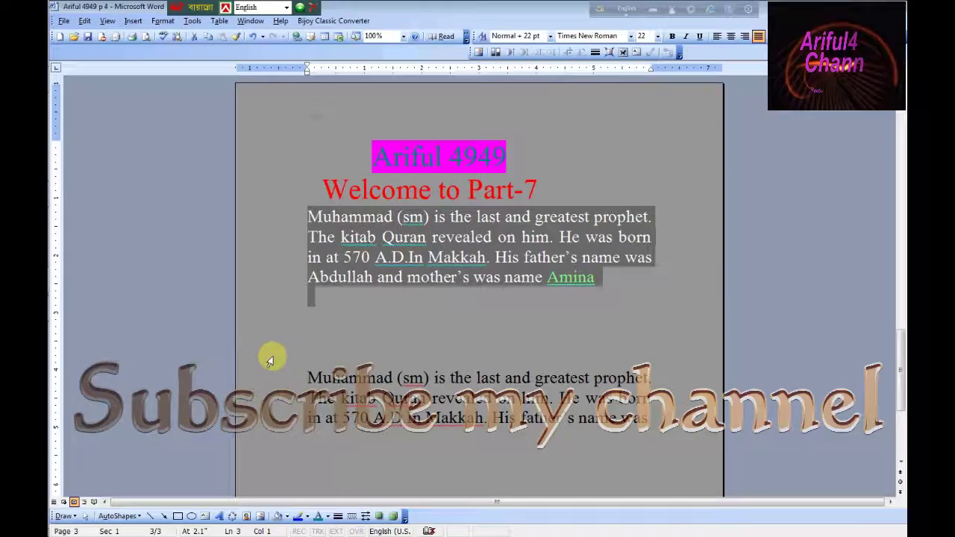
{"action": "left_click", "coordinate": [527, 328]}
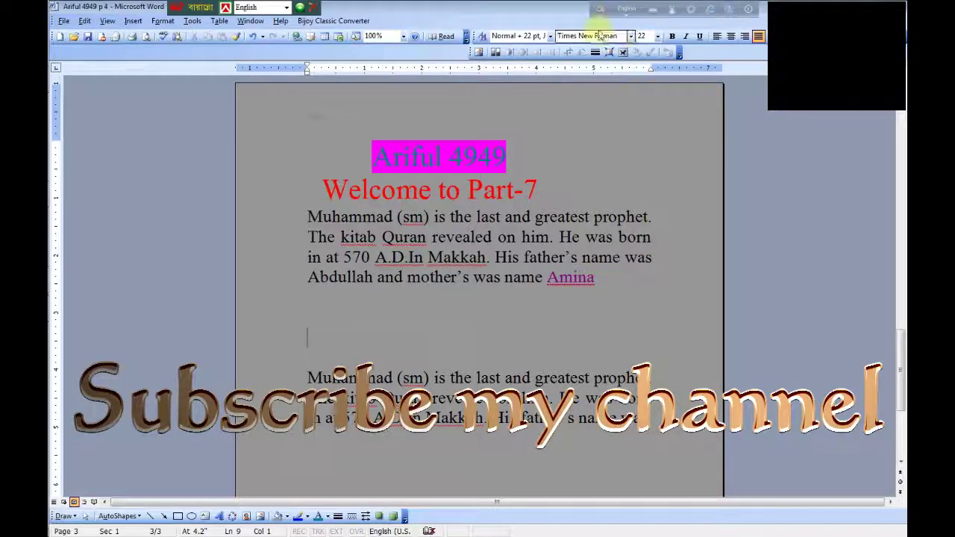
{"action": "left_click", "coordinate": [163, 22]}
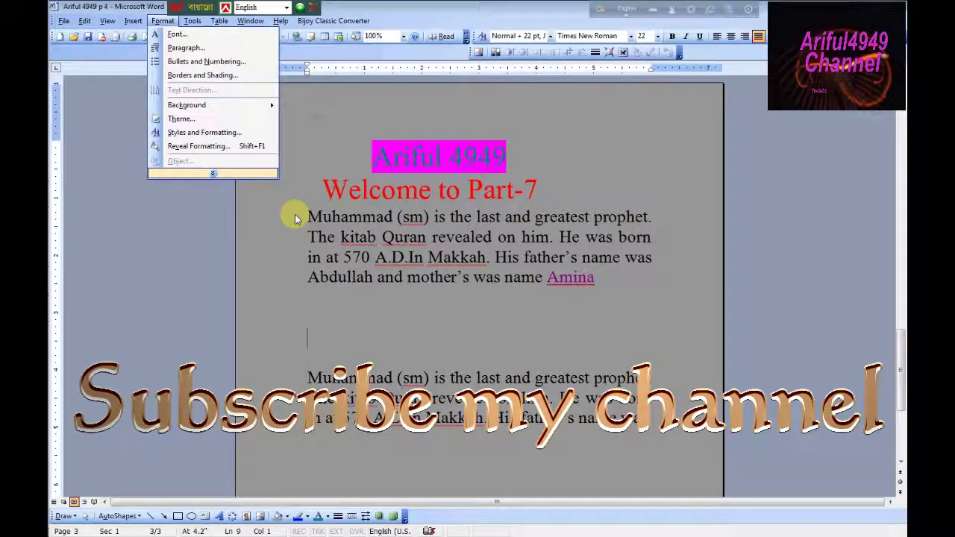
{"action": "left_click", "coordinate": [306, 216]}
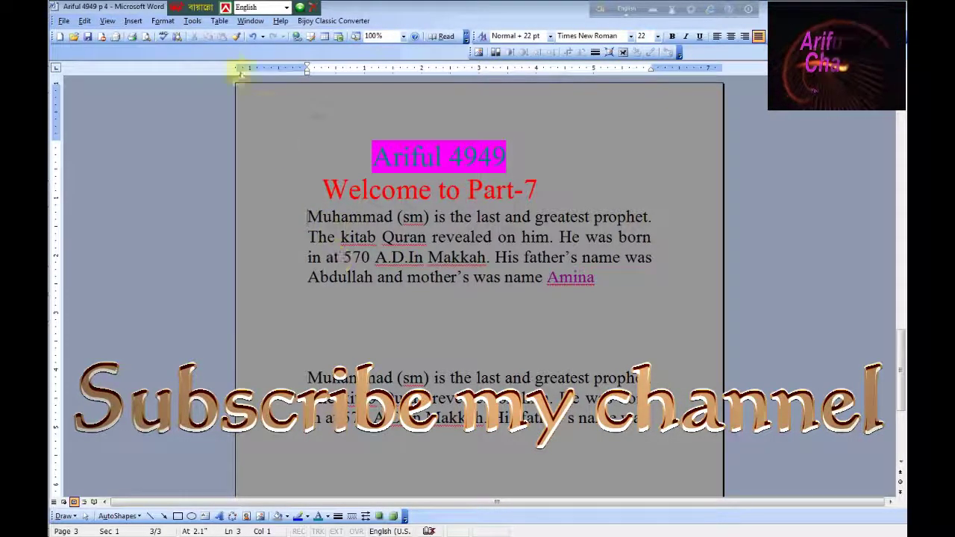
Apply a checkmark bullet to the first paragraph, then undo it with Ctrl+Z
{"action": "left_click", "coordinate": [162, 20]}
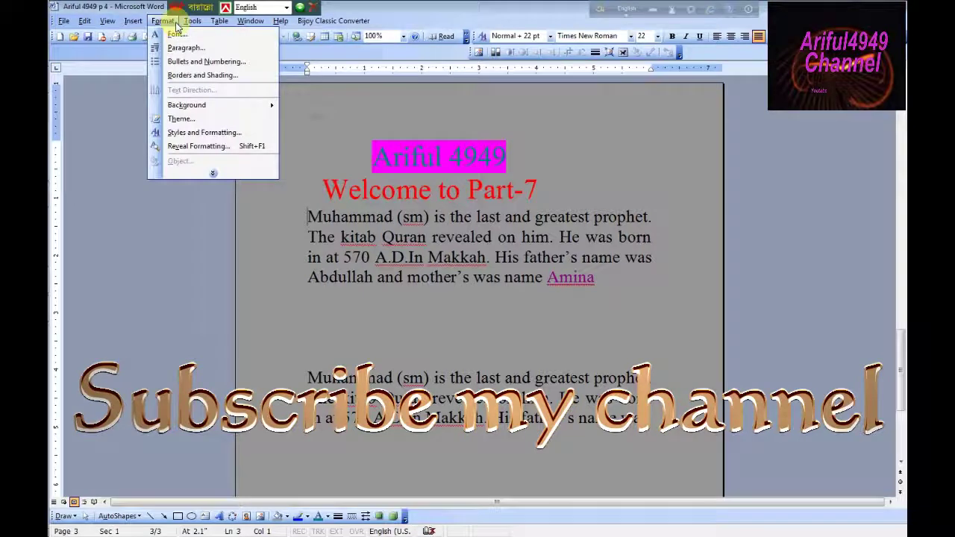
{"action": "left_click", "coordinate": [186, 62]}
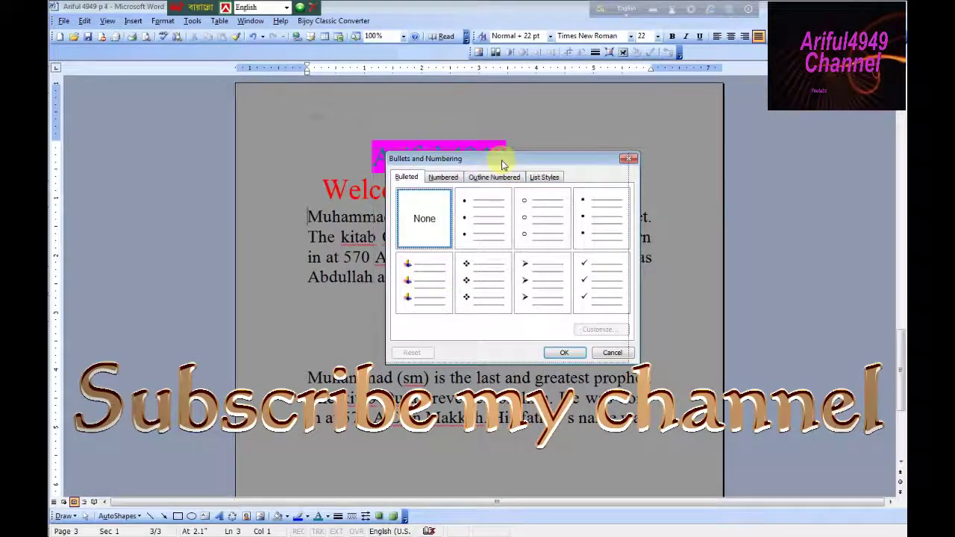
{"action": "left_click_drag", "start_coordinate": [277, 131], "coordinate": [235, 158]}
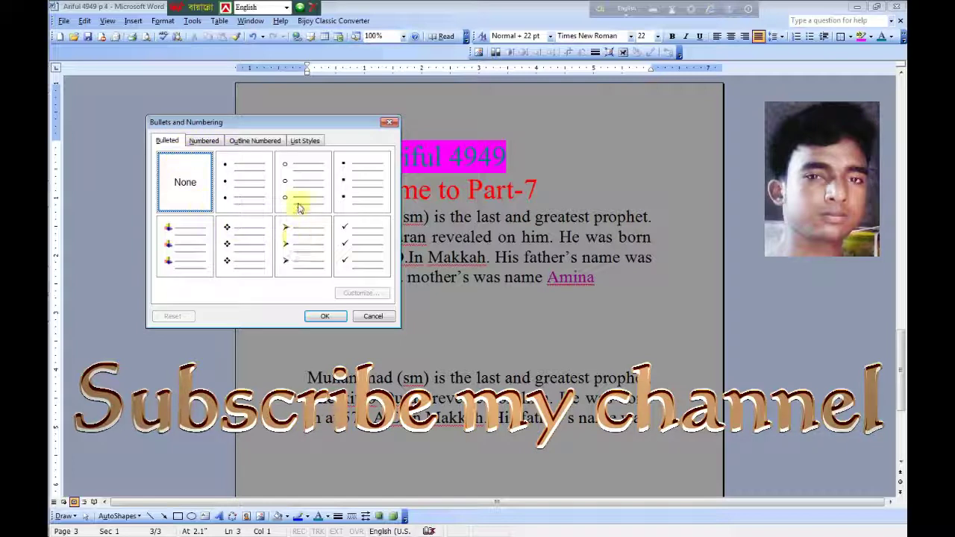
{"action": "left_click", "coordinate": [360, 252]}
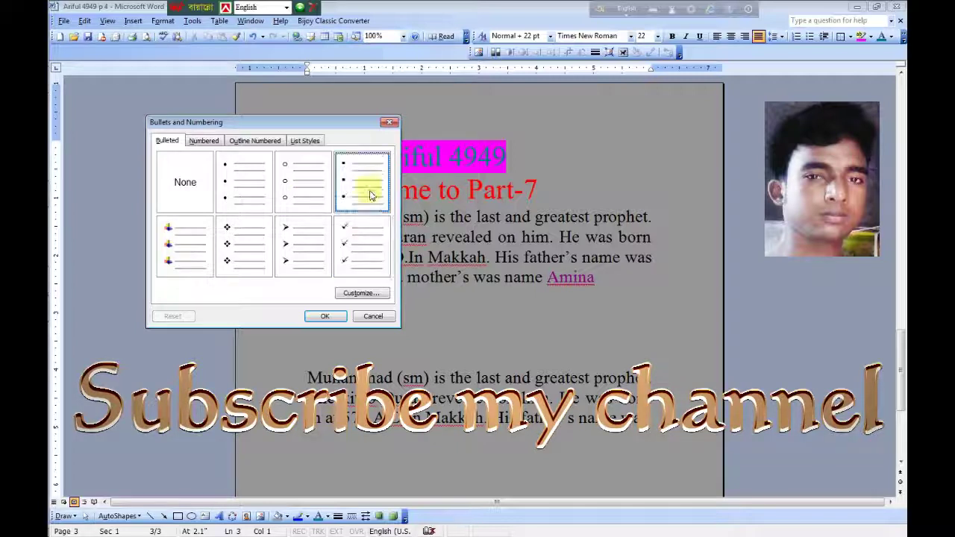
{"action": "left_click", "coordinate": [325, 317]}
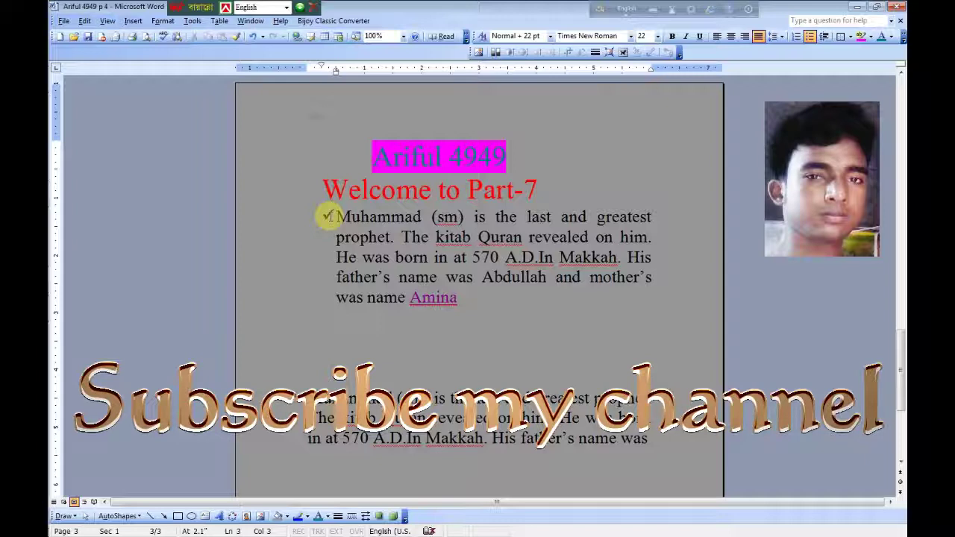
{"action": "key", "text": "ctrl+z"}
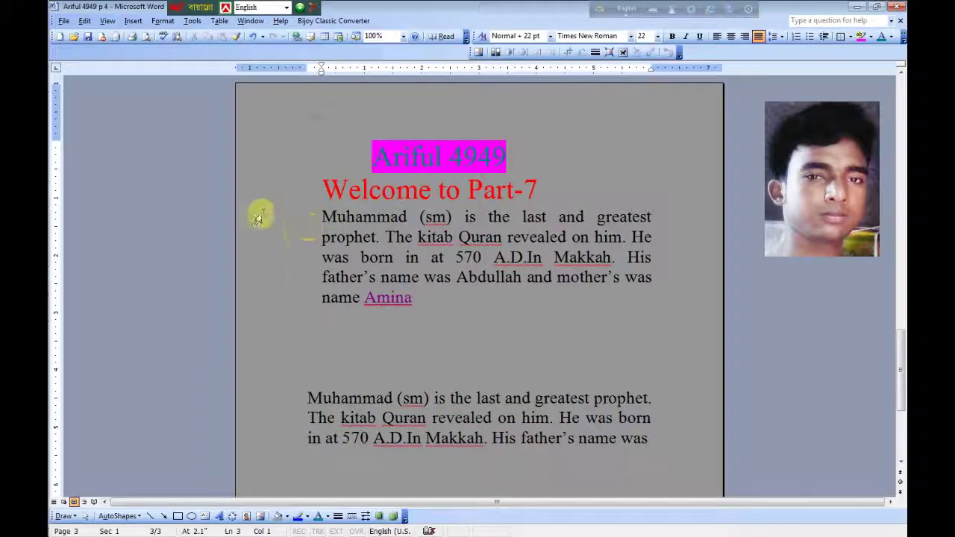
Number the first paragraph with the I. II. III. Roman numeral style
{"action": "left_click", "coordinate": [163, 20]}
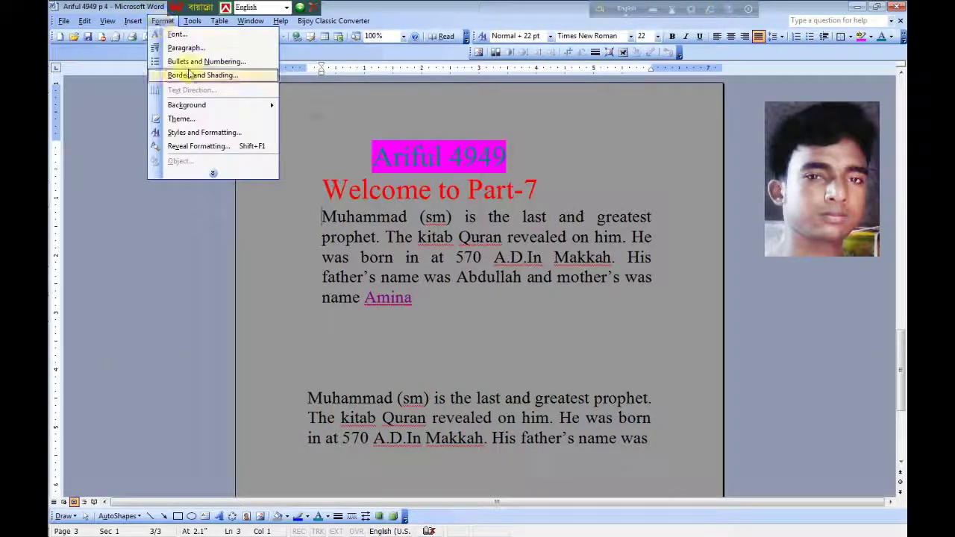
{"action": "left_click", "coordinate": [191, 60]}
{"action": "left_click", "coordinate": [203, 140]}
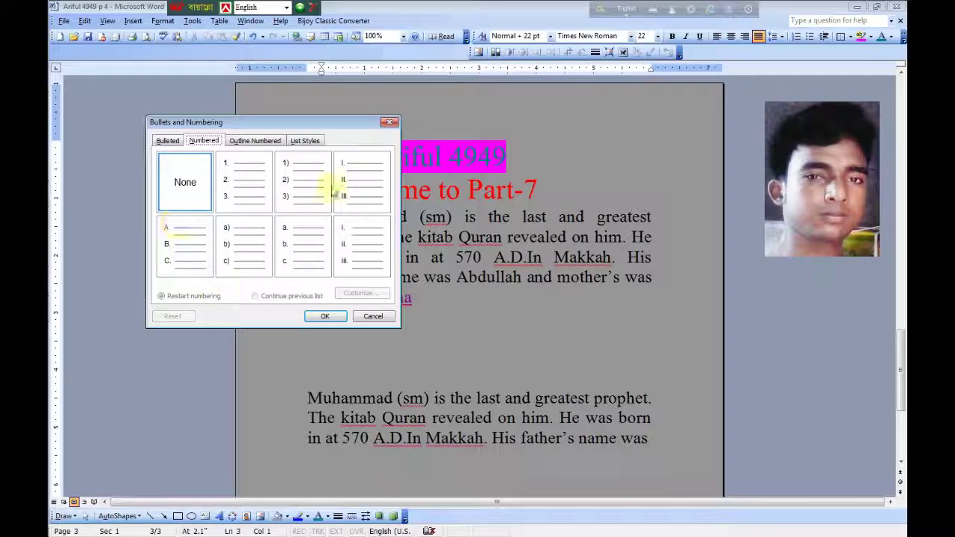
{"action": "left_click", "coordinate": [355, 186]}
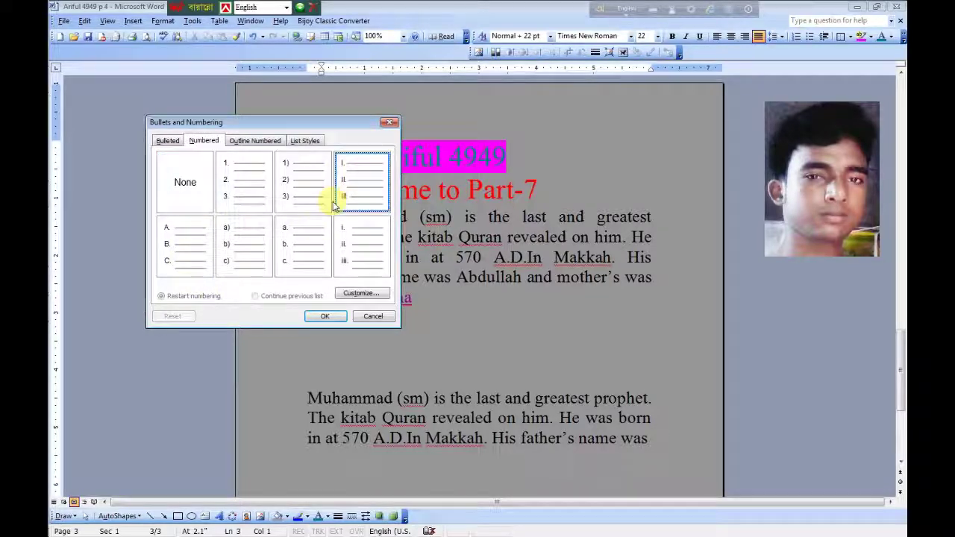
{"action": "left_click", "coordinate": [327, 316]}
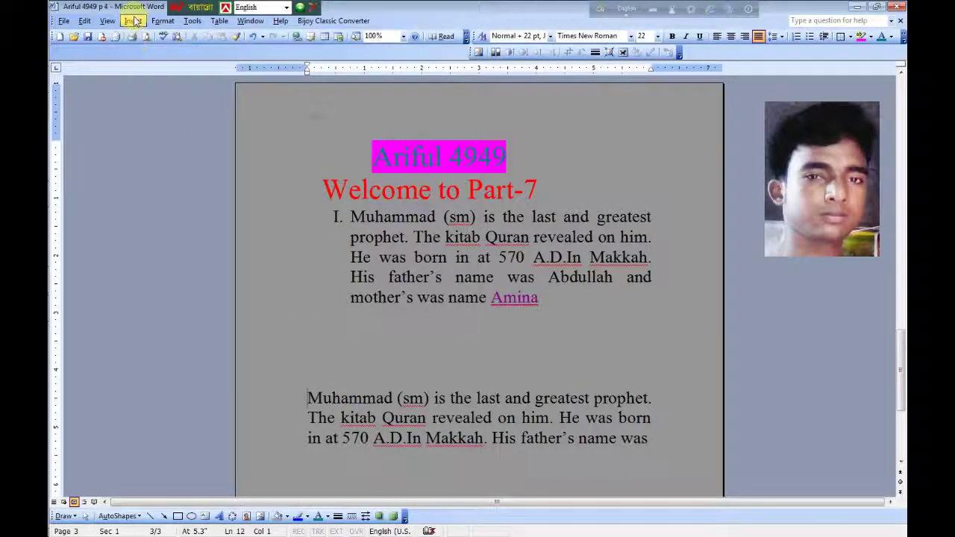
Backspace away the 'I.' number and then the left indent at the first paragraph's start
{"action": "left_click", "coordinate": [163, 21]}
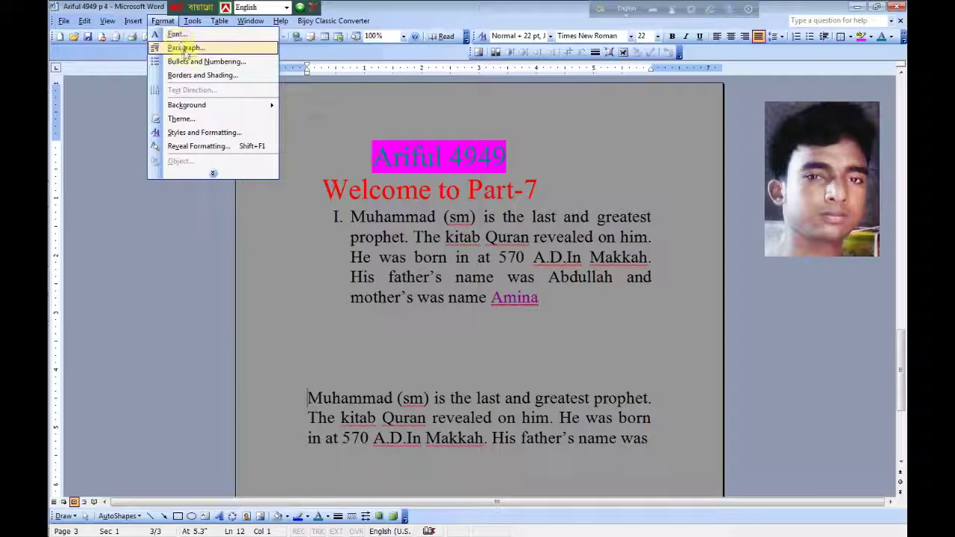
{"action": "left_click", "coordinate": [345, 220]}
{"action": "key", "text": "BackSpace"}
{"action": "key", "text": "BackSpace"}
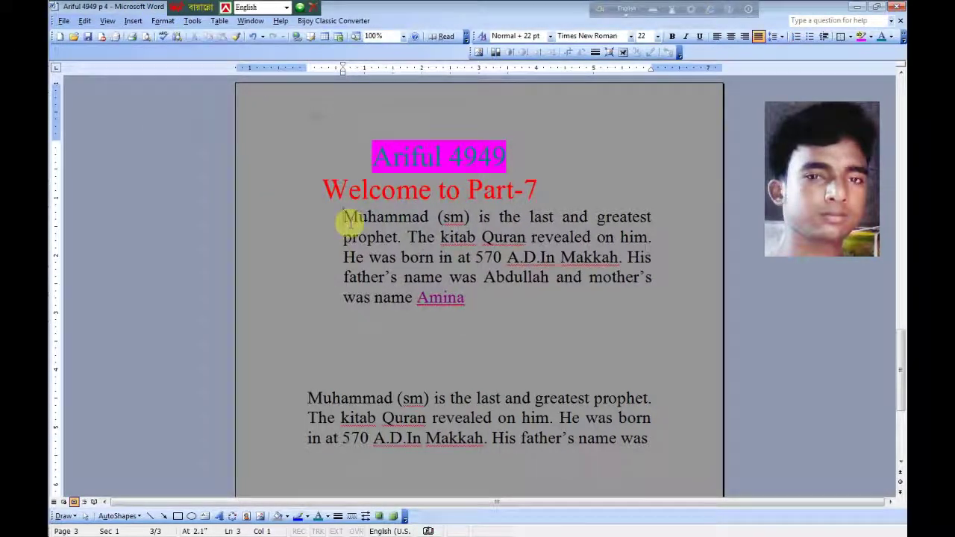
{"action": "left_click_drag", "start_coordinate": [349, 221], "coordinate": [361, 278]}
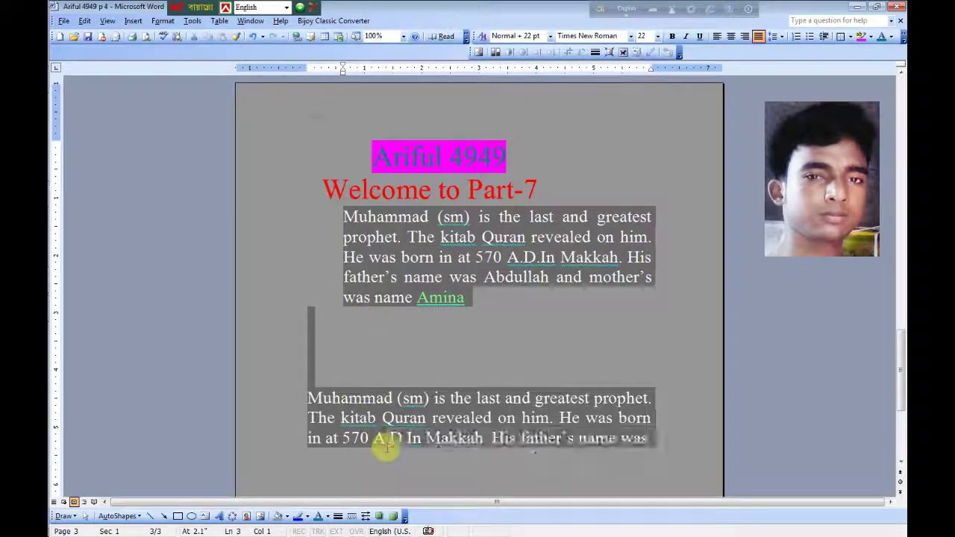
{"action": "left_click", "coordinate": [342, 217]}
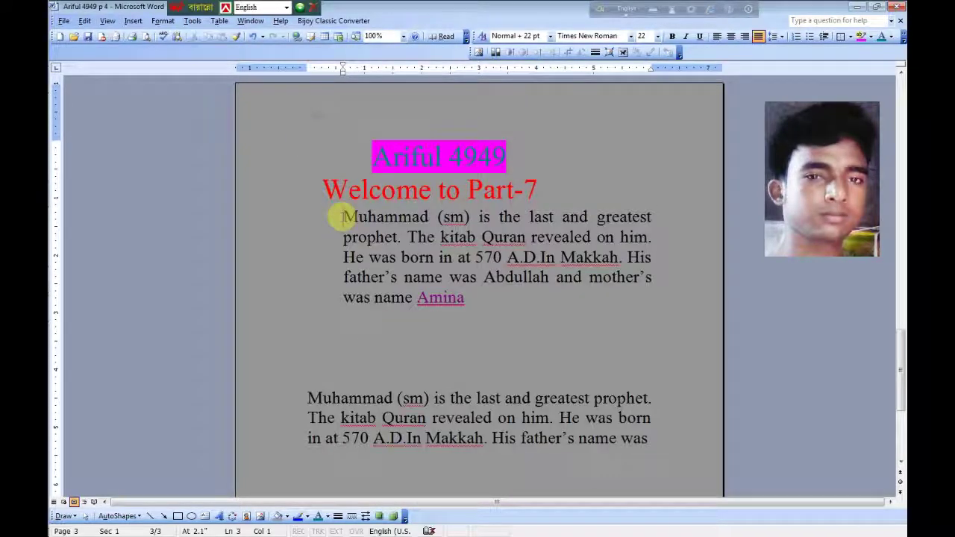
{"action": "key", "text": "BackSpace"}
{"action": "left_click_drag", "start_coordinate": [329, 213], "coordinate": [363, 416]}
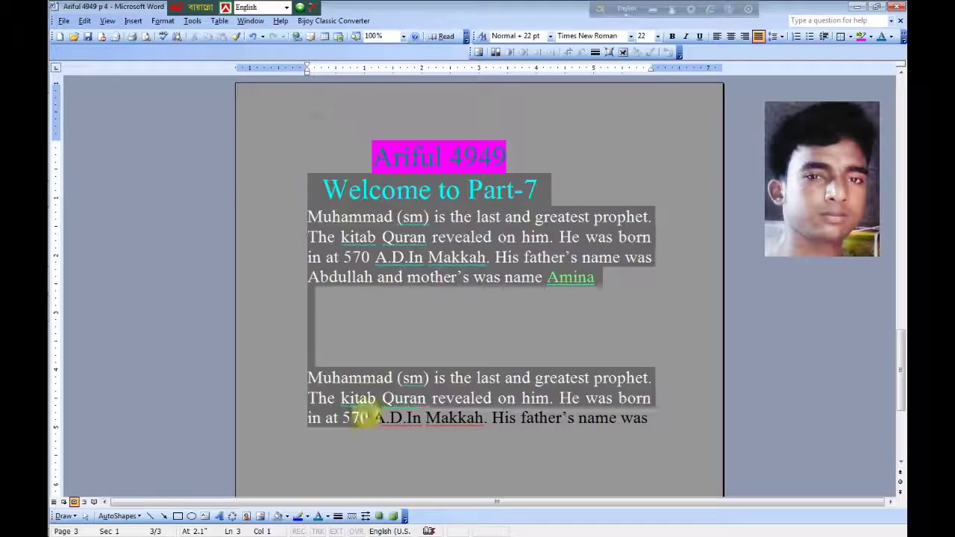
{"action": "left_click", "coordinate": [306, 222]}
Apply the I. II. III. Roman numbering to both selected paragraphs
{"action": "left_click_drag", "start_coordinate": [306, 223], "coordinate": [663, 430]}
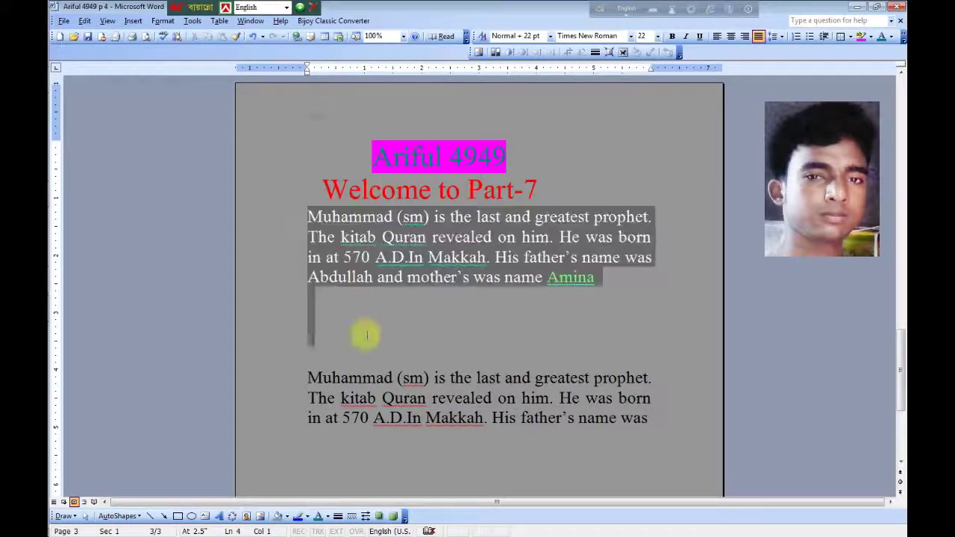
{"action": "left_click", "coordinate": [163, 21]}
{"action": "left_click", "coordinate": [180, 61]}
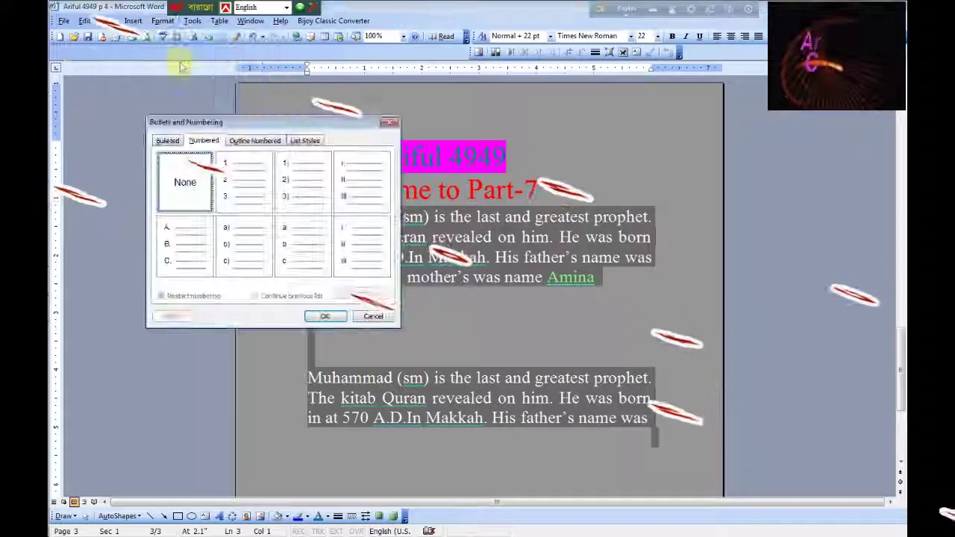
{"action": "left_click", "coordinate": [351, 190]}
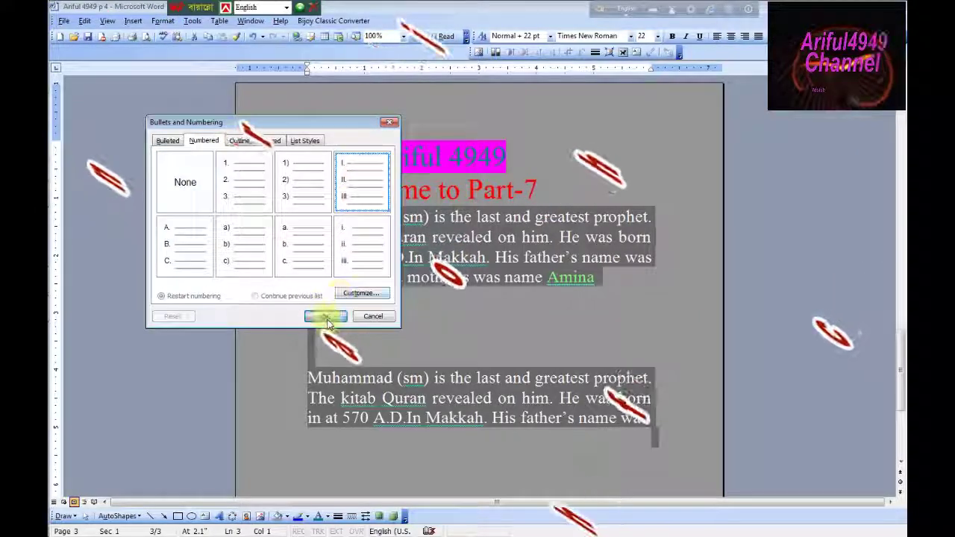
{"action": "left_click", "coordinate": [325, 316]}
{"action": "left_click", "coordinate": [374, 338]}
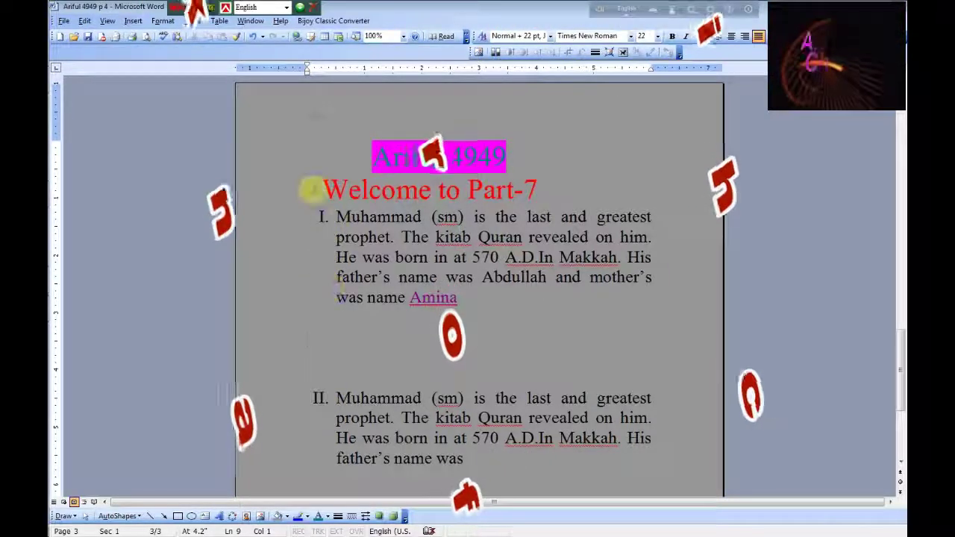
Reselect the numbered paragraphs I. and II. beneath the red heading
{"action": "left_click_drag", "start_coordinate": [328, 213], "coordinate": [464, 440]}
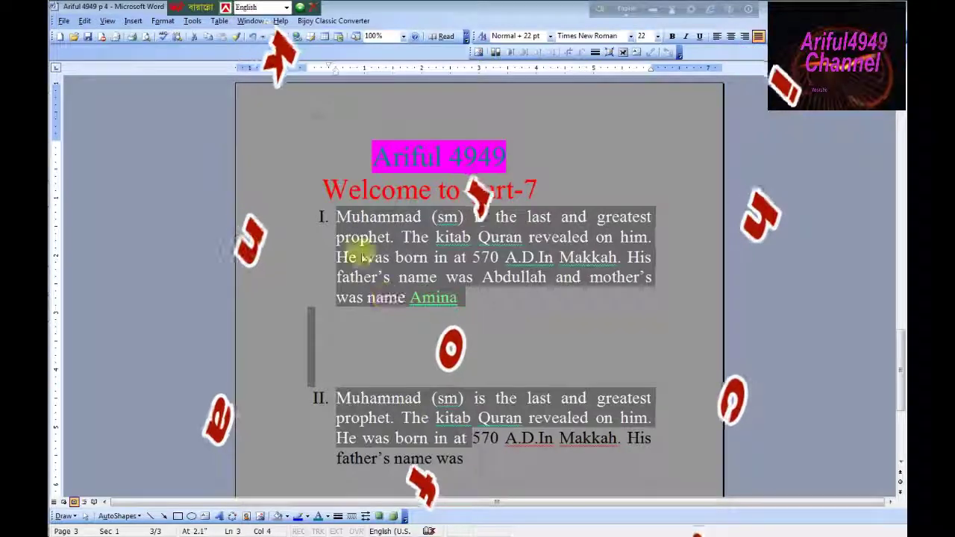
{"action": "left_click_drag", "start_coordinate": [303, 206], "coordinate": [522, 437]}
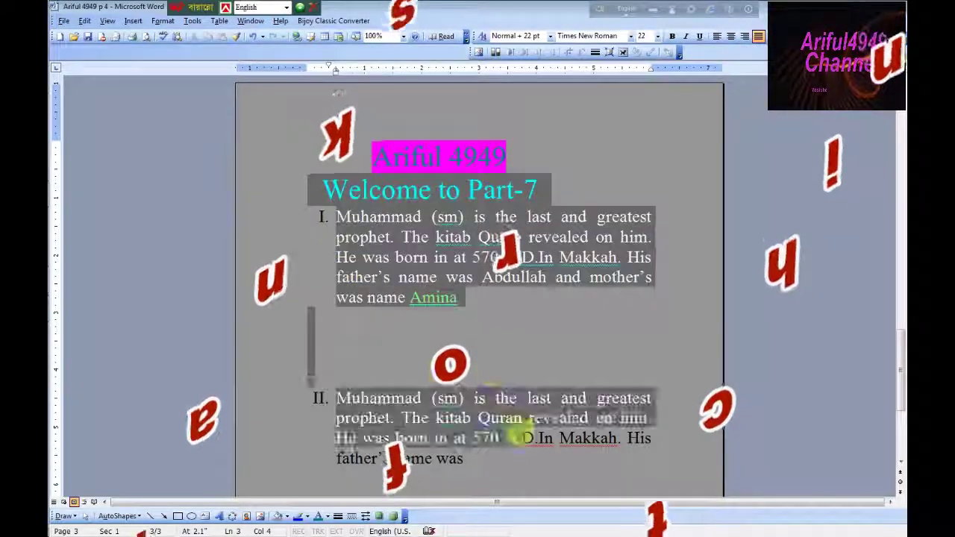
{"action": "left_click_drag", "start_coordinate": [309, 214], "coordinate": [524, 467]}
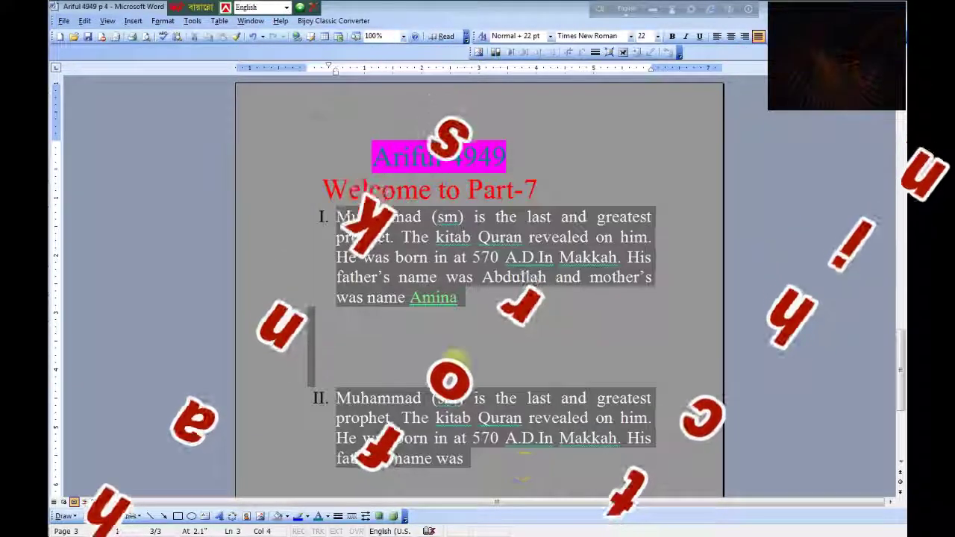
Switch the two paragraphs from I./II. numbering to the A. B. C. lettered style
{"action": "left_click", "coordinate": [162, 20]}
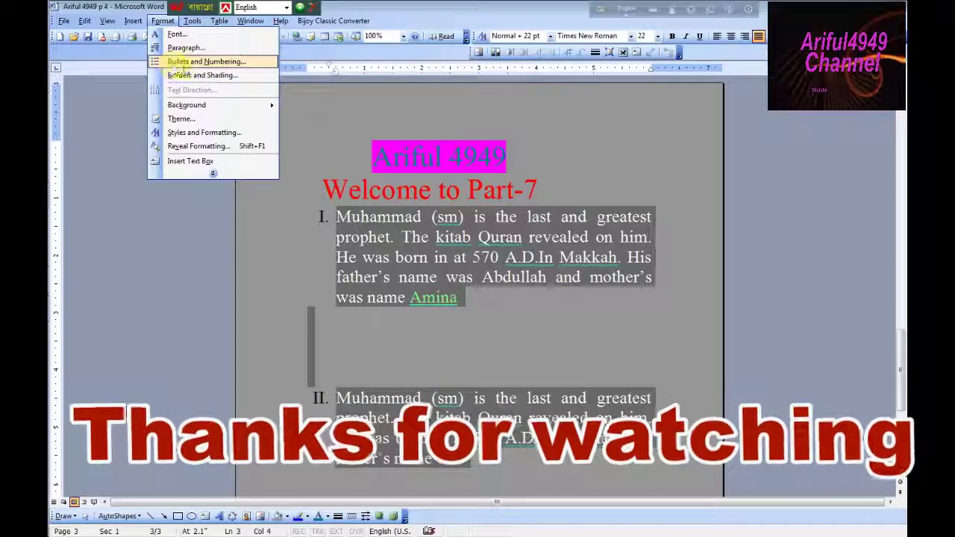
{"action": "left_click", "coordinate": [191, 61]}
{"action": "left_click", "coordinate": [269, 141]}
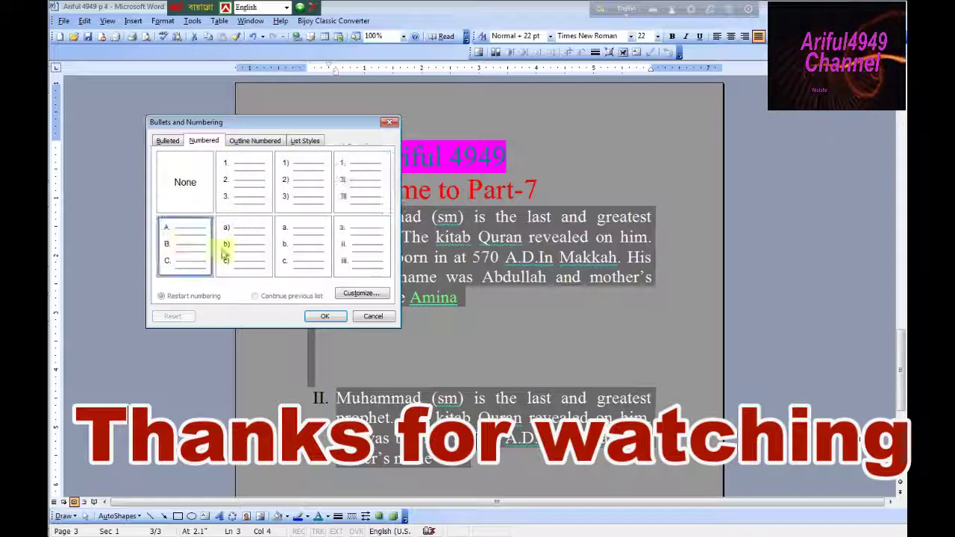
{"action": "left_click", "coordinate": [324, 318]}
{"action": "left_click", "coordinate": [350, 346]}
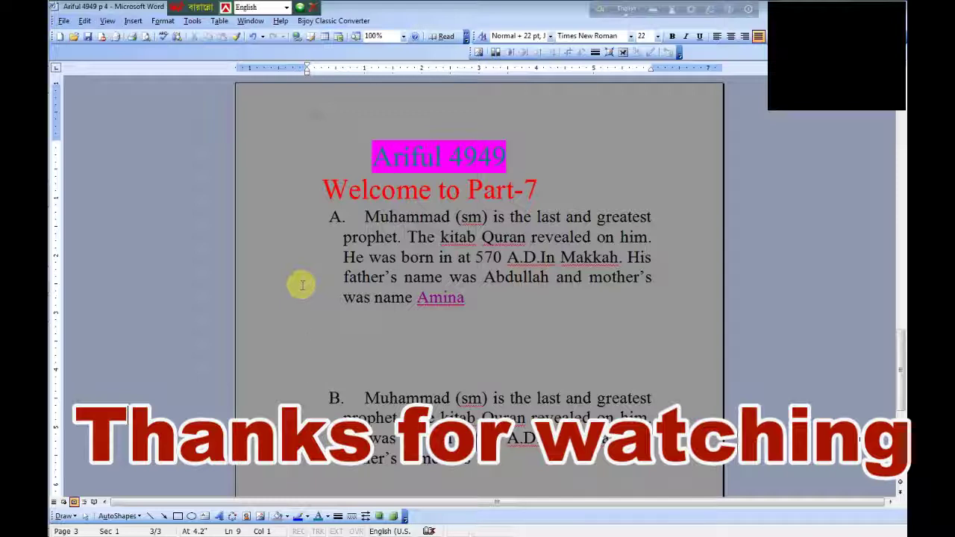
{"action": "left_click", "coordinate": [171, 23]}
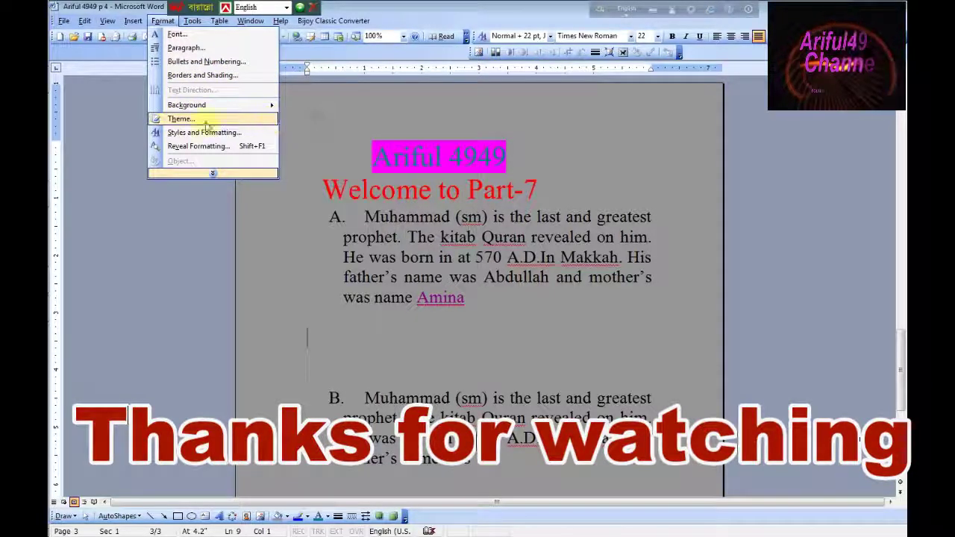
{"action": "left_click", "coordinate": [213, 173]}
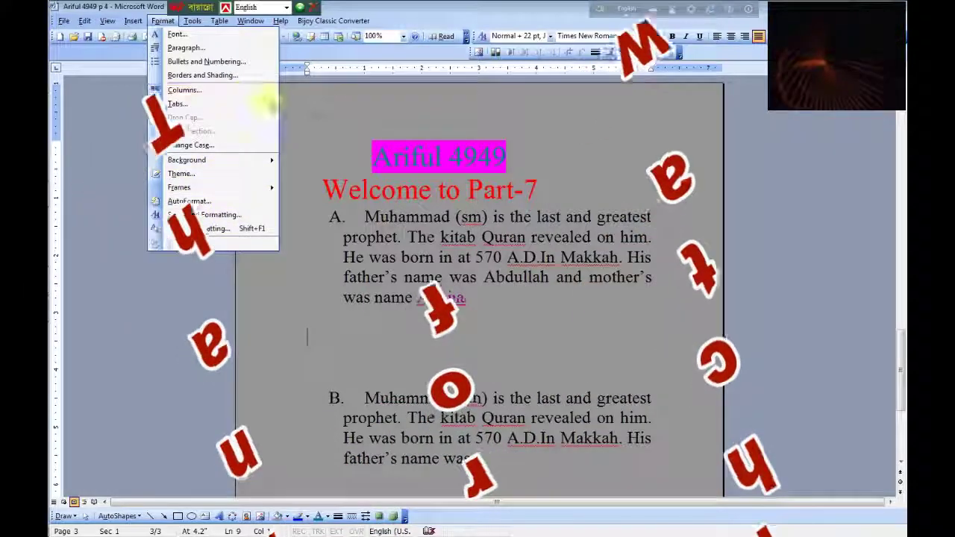
{"action": "left_click", "coordinate": [617, 142]}
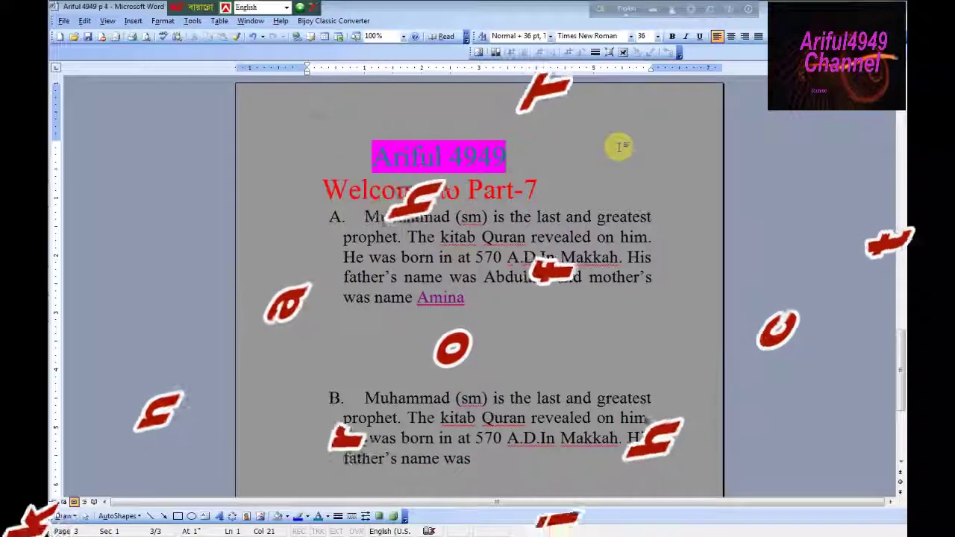